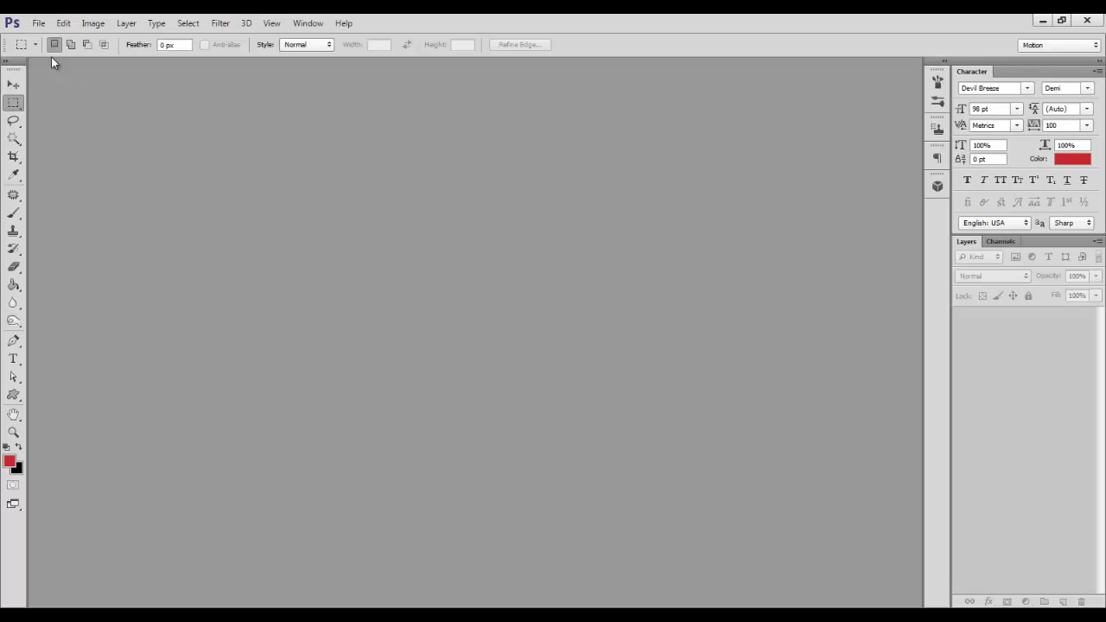
# - Create a new 800×800 black document and place the Monkey Power PSD, shifted up-left
pyautogui.click(69, 41)
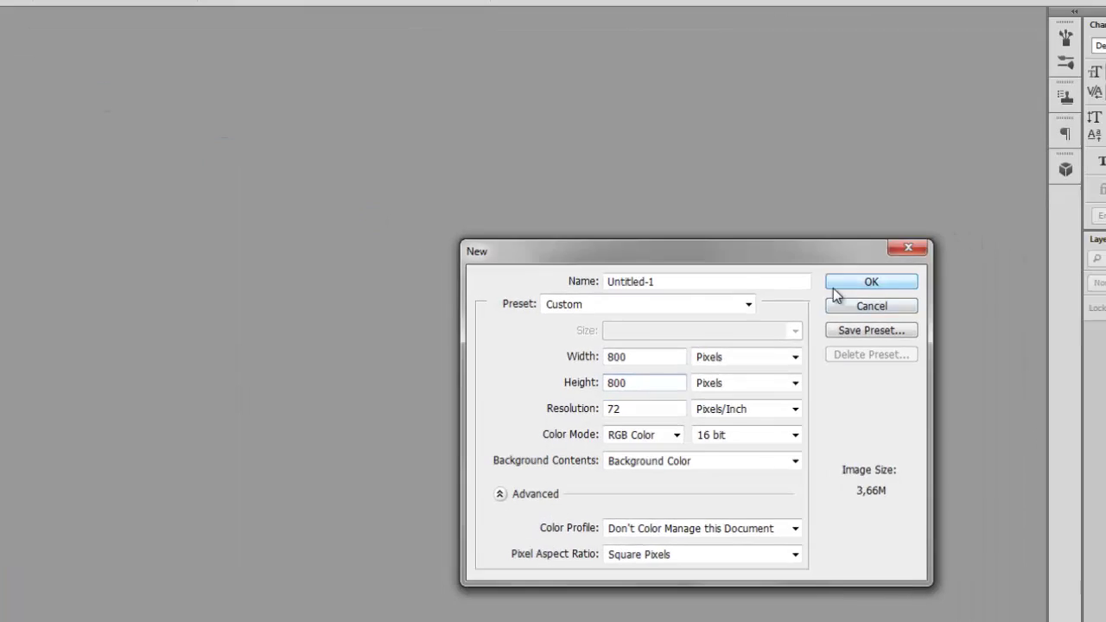
pyautogui.click(836, 289)
pyautogui.click(39, 24)
pyautogui.click(59, 248)
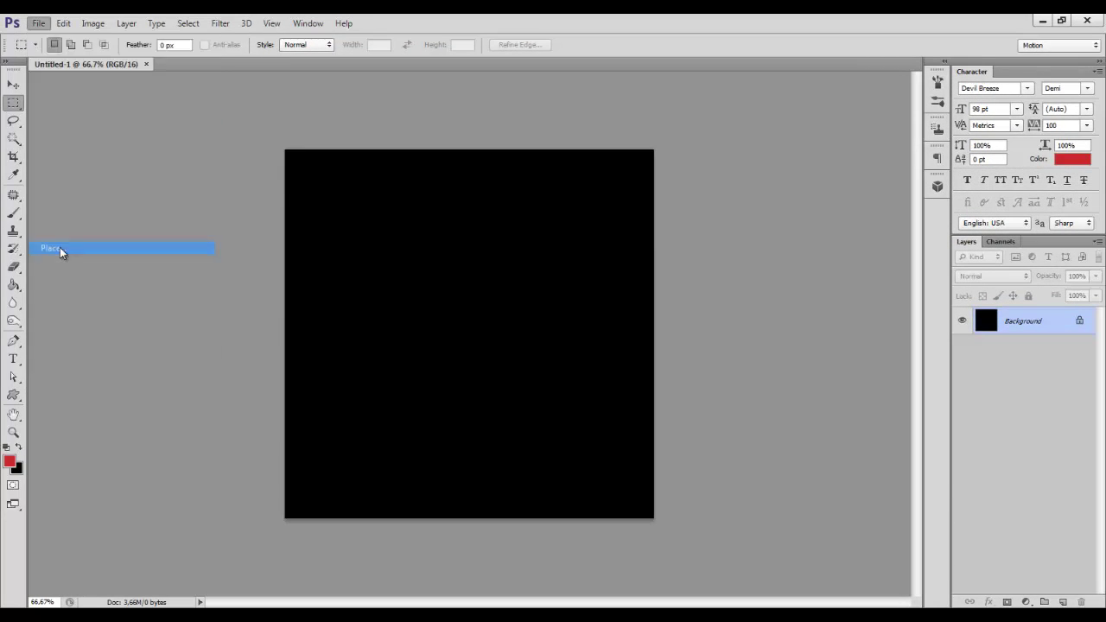
pyautogui.doubleClick(616, 345)
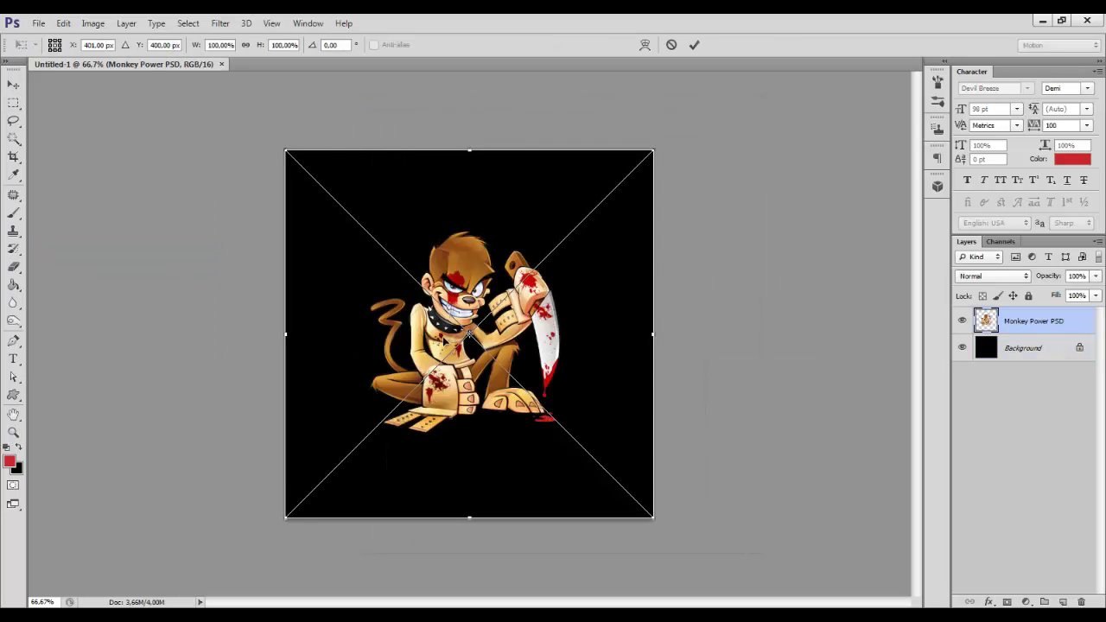
pyautogui.moveTo(616, 345); pyautogui.dragTo(603, 329)
pyautogui.press('Return')
# - Nudge the placed monkey further toward the top-left of the canvas
pyautogui.press('m')
pyautogui.moveTo(453, 350)
pyautogui.mouseDown()
pyautogui.moveTo(403, 294)
pyautogui.moveTo(418, 294)
pyautogui.mouseUp()
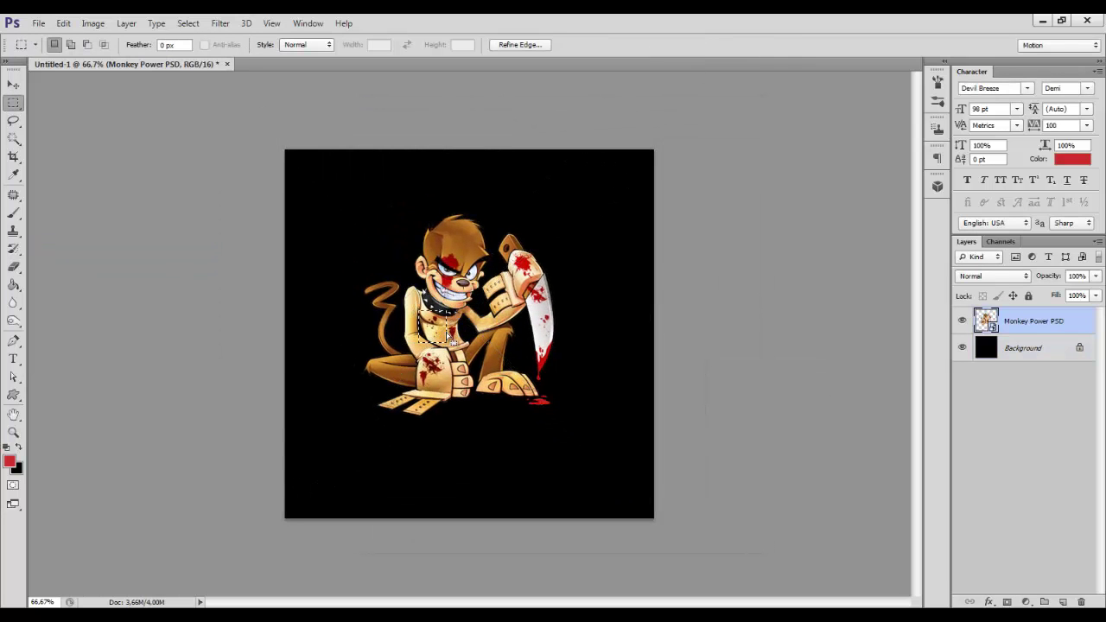
pyautogui.moveTo(461, 331); pyautogui.dragTo(405, 267)
pyautogui.hotkey('ctrl', 'd')
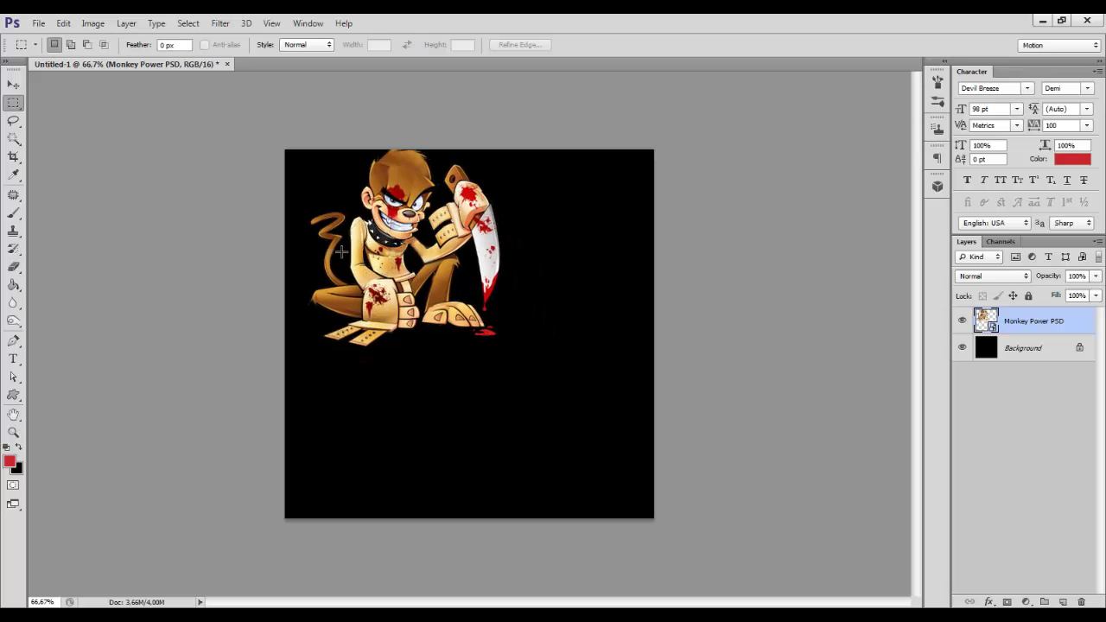
# - Add red Devil Breeze Demi 98 pt text 'MONKEY' below the monkey
pyautogui.click(13, 358)
pyautogui.click(382, 386)
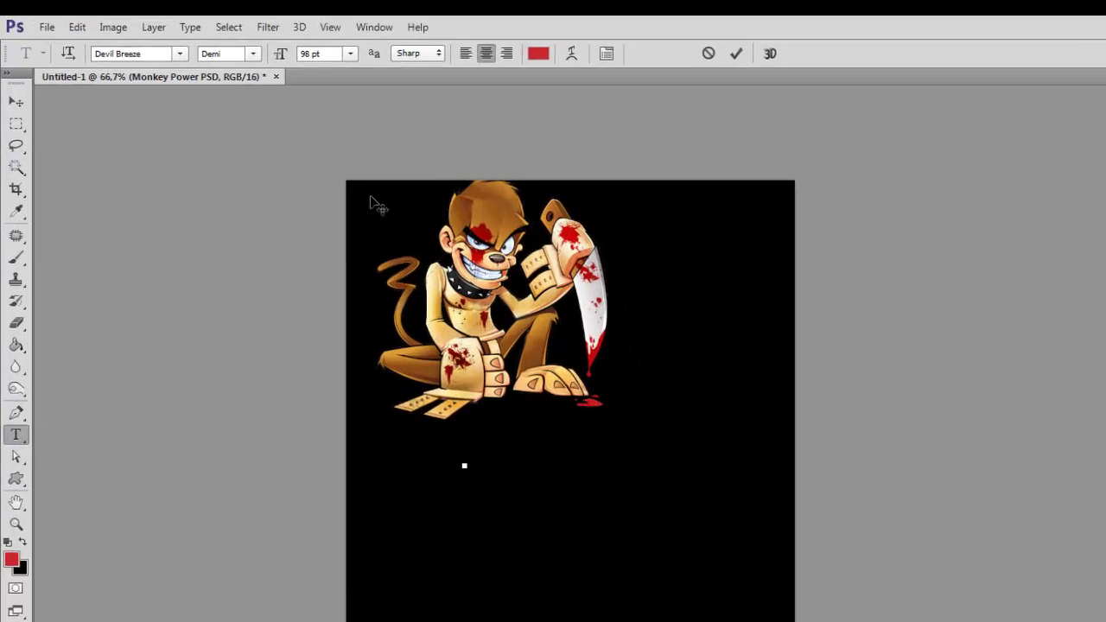
pyautogui.click(147, 45)
pyautogui.click(207, 45)
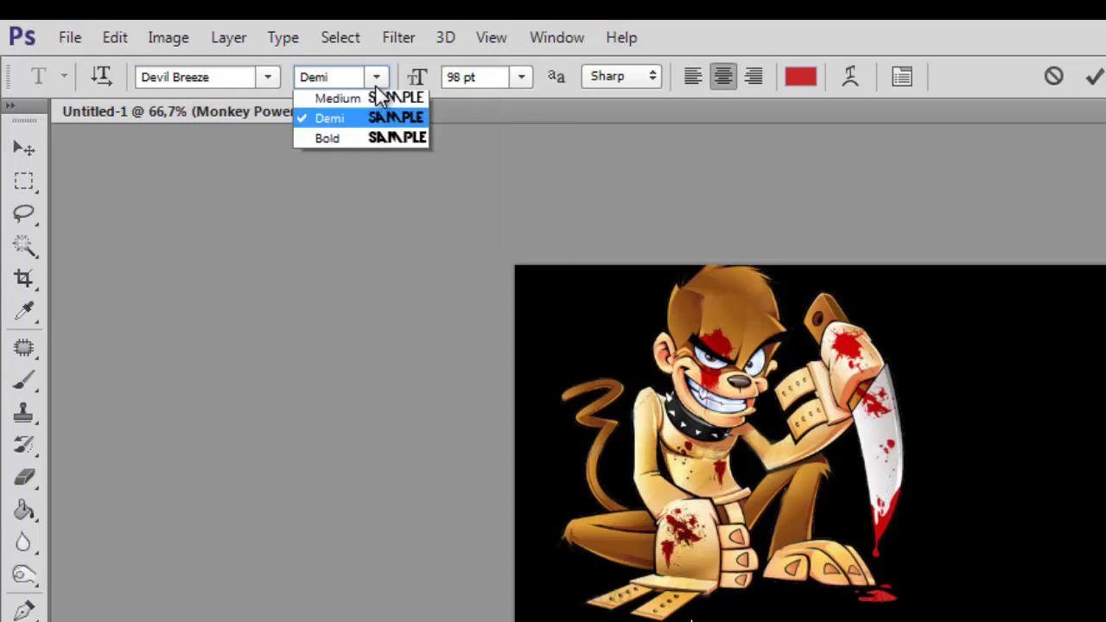
pyautogui.click(181, 67)
pyautogui.write('M')
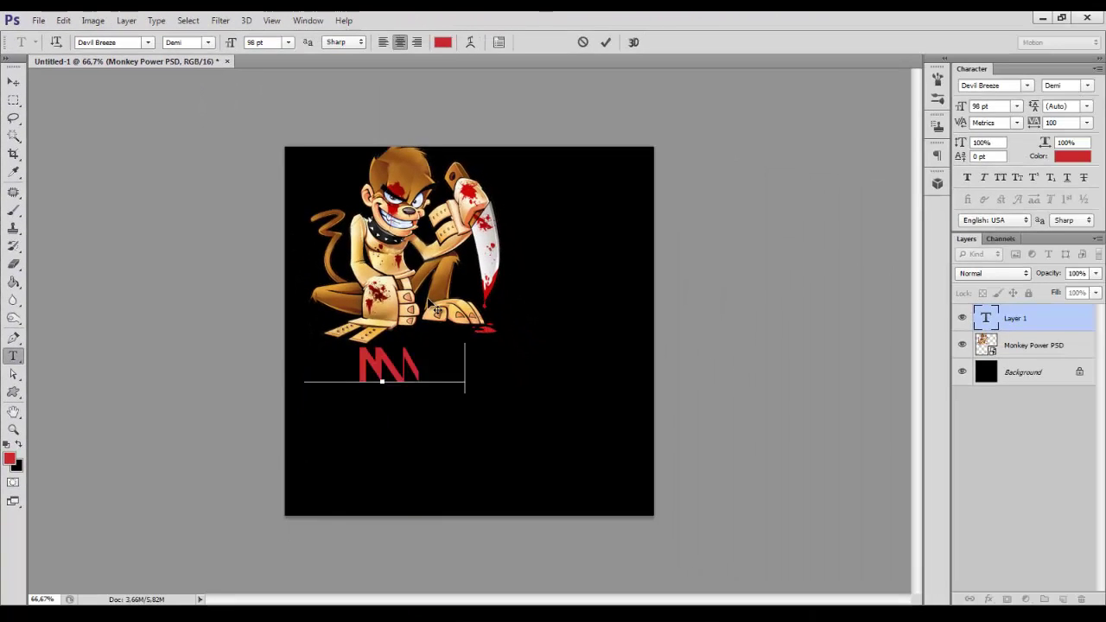
pyautogui.write('ONKEY')
pyautogui.press('BackSpace')
pyautogui.press('BackSpace')
pyautogui.press('BackSpace')
pyautogui.press('BackSpace')
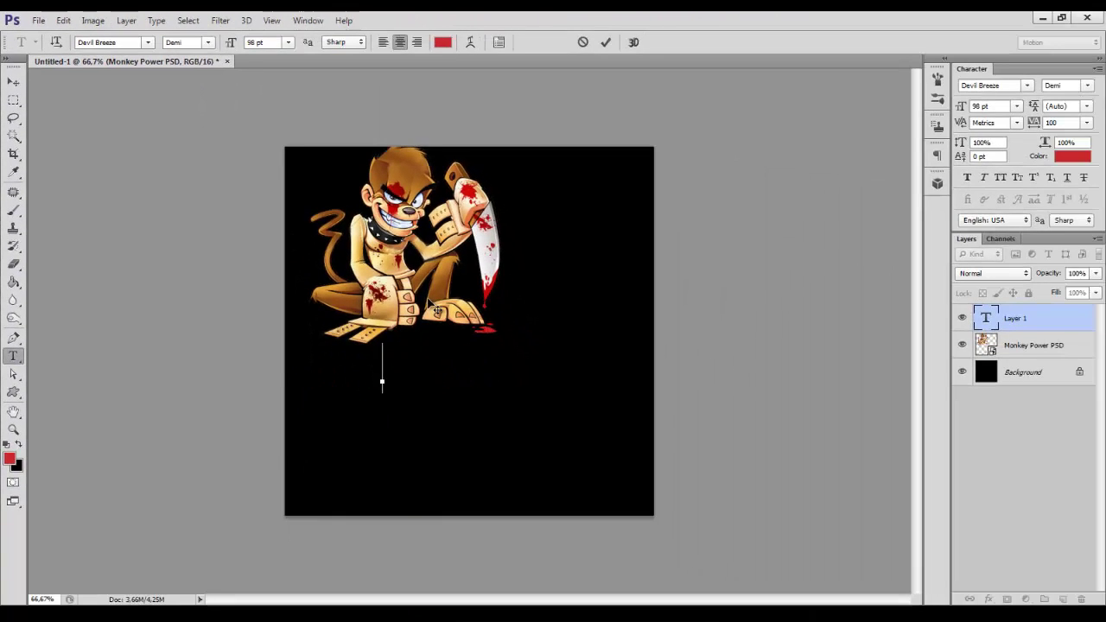
pyautogui.write('MONK')
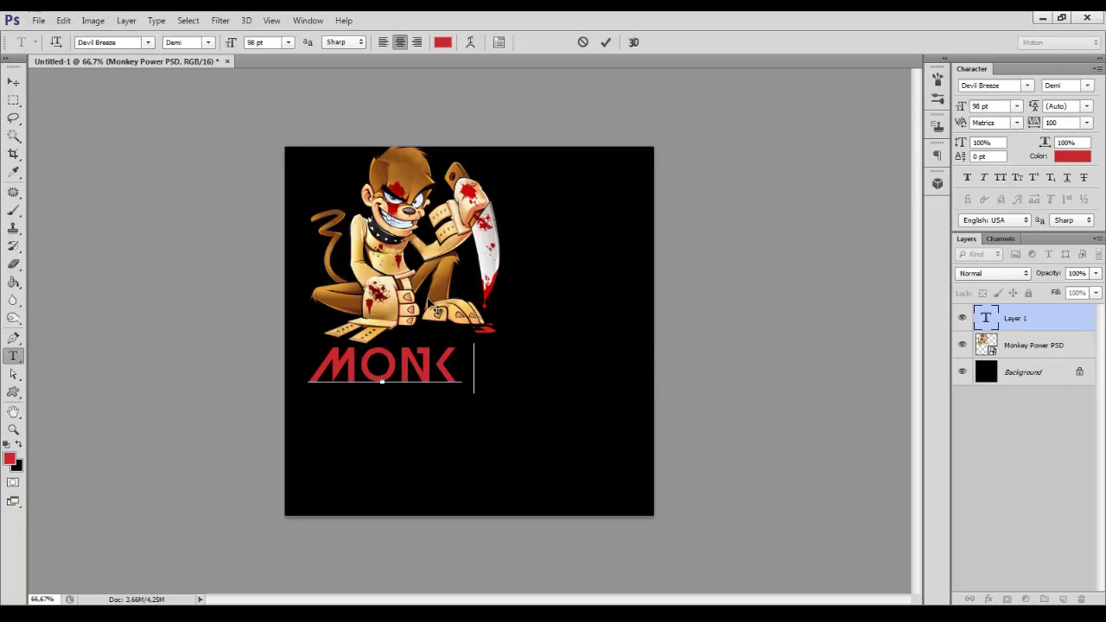
pyautogui.write('EY')
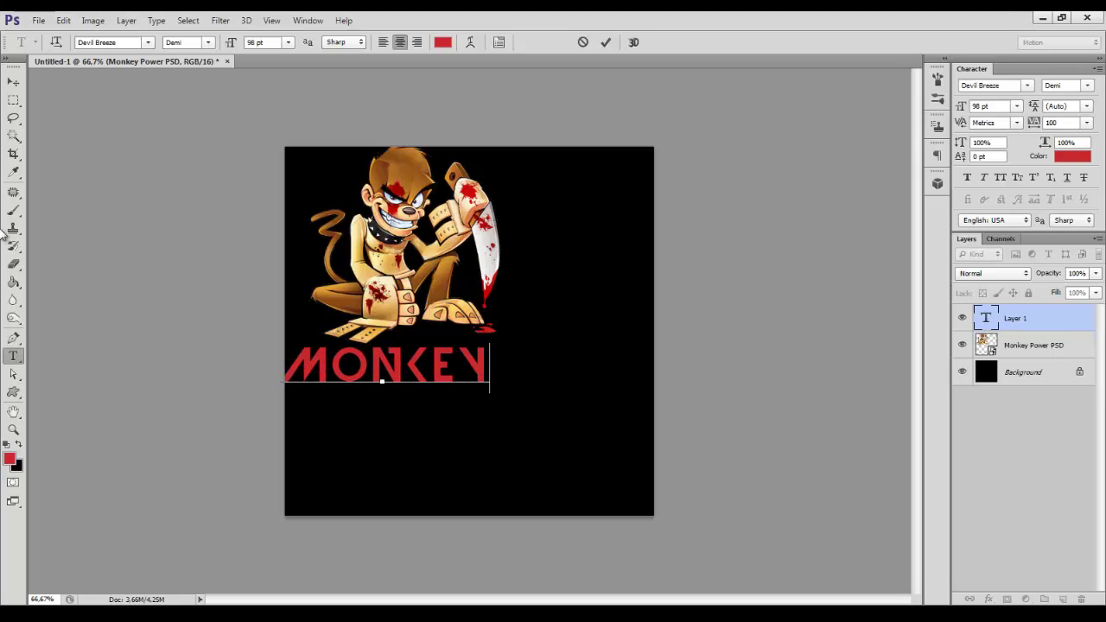
pyautogui.click(13, 354)
# - Add a second text line 'POWER' beneath MONKEY
pyautogui.click(392, 445)
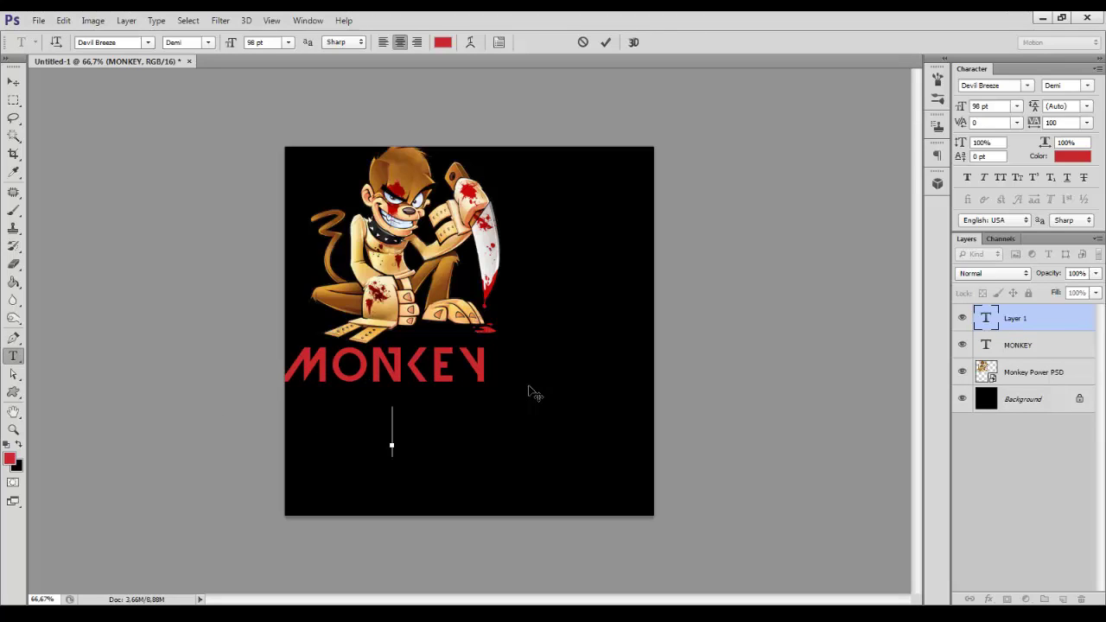
pyautogui.write('POWER')
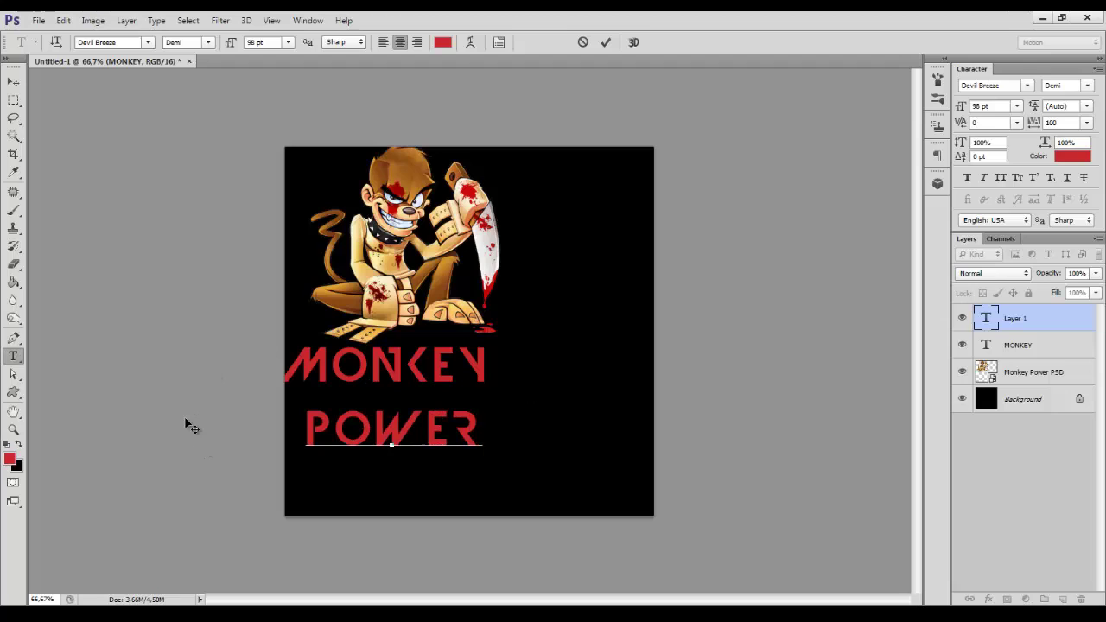
pyautogui.press('BackSpace')
pyautogui.write('R')
pyautogui.click(13, 373)
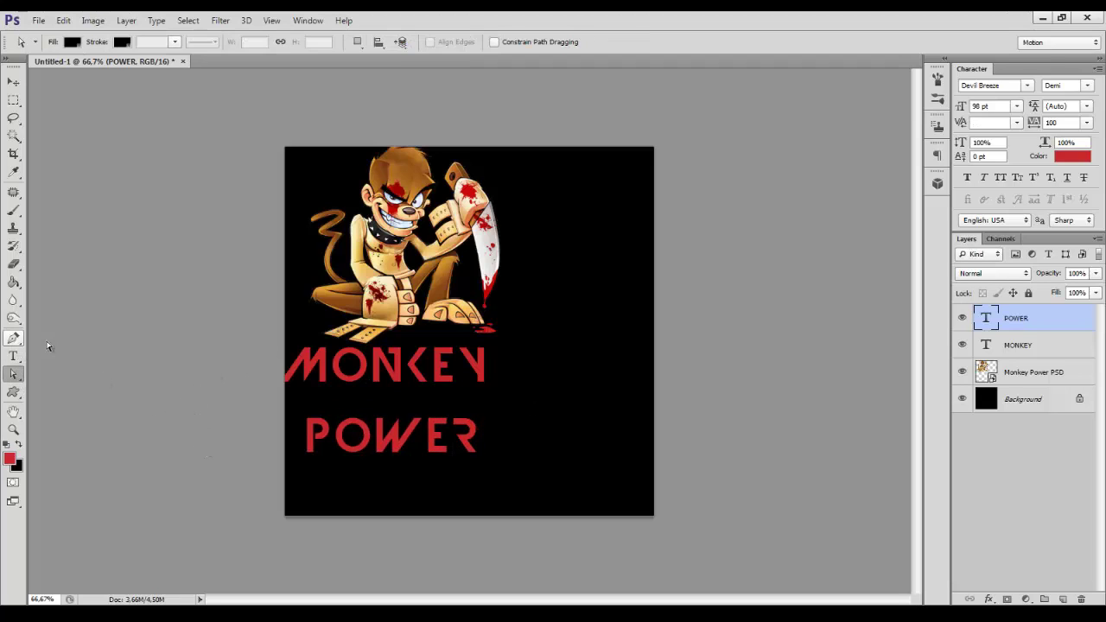
pyautogui.click(13, 355)
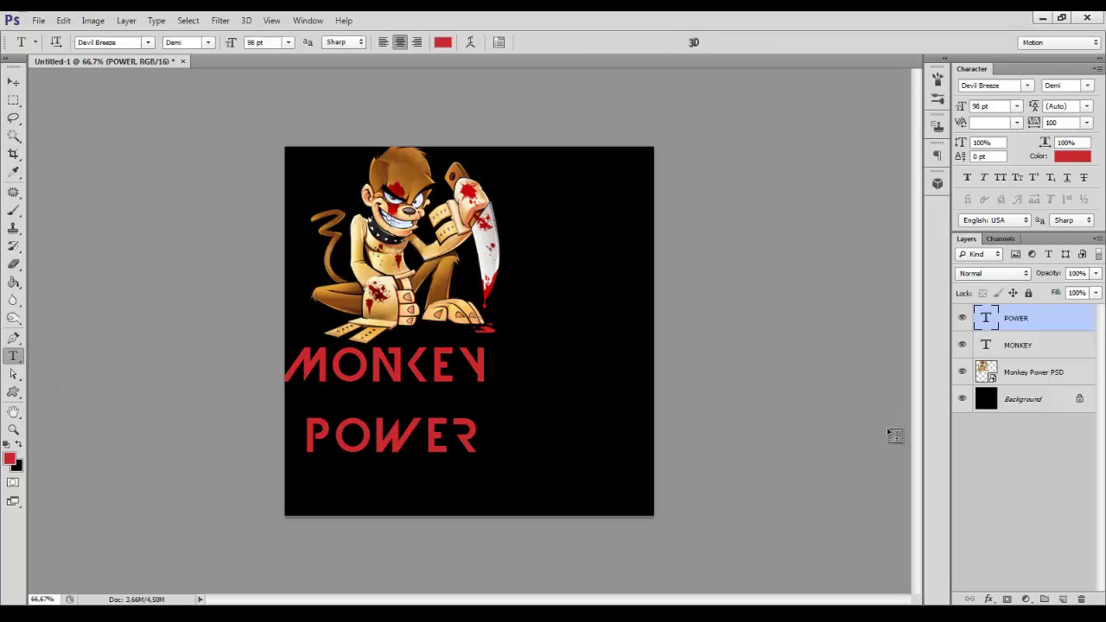
# - Convert the MONKEY text layer into a shape layer
pyautogui.click(1020, 345)
pyautogui.rightClick(1022, 345)
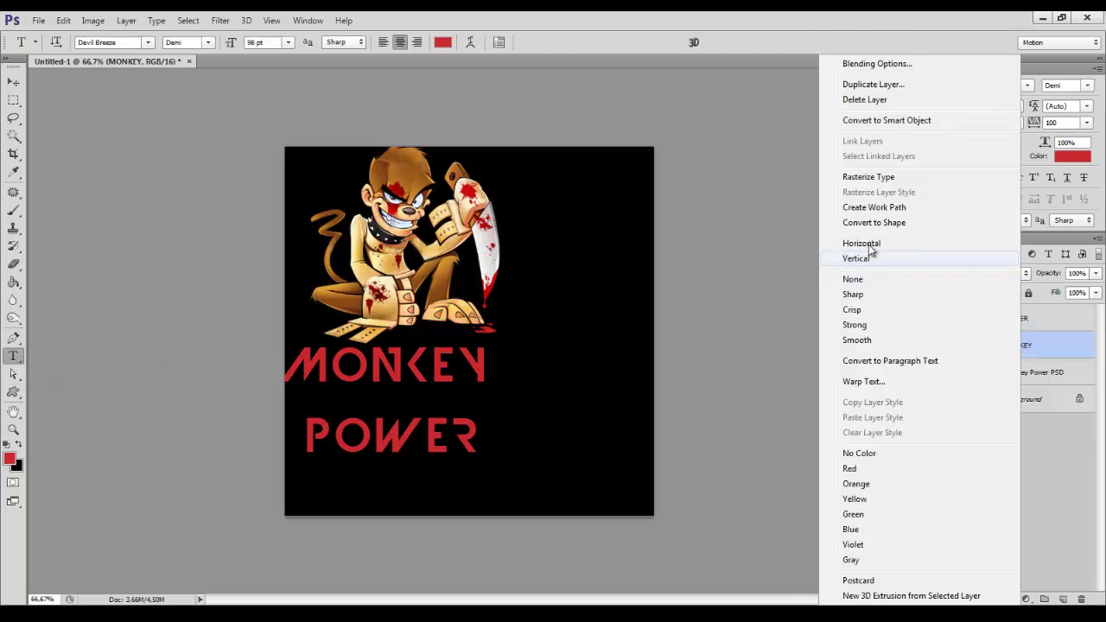
pyautogui.click(873, 223)
# - Zoom in and shift MONKEY's O and N letter paths to the left
pyautogui.click(13, 374)
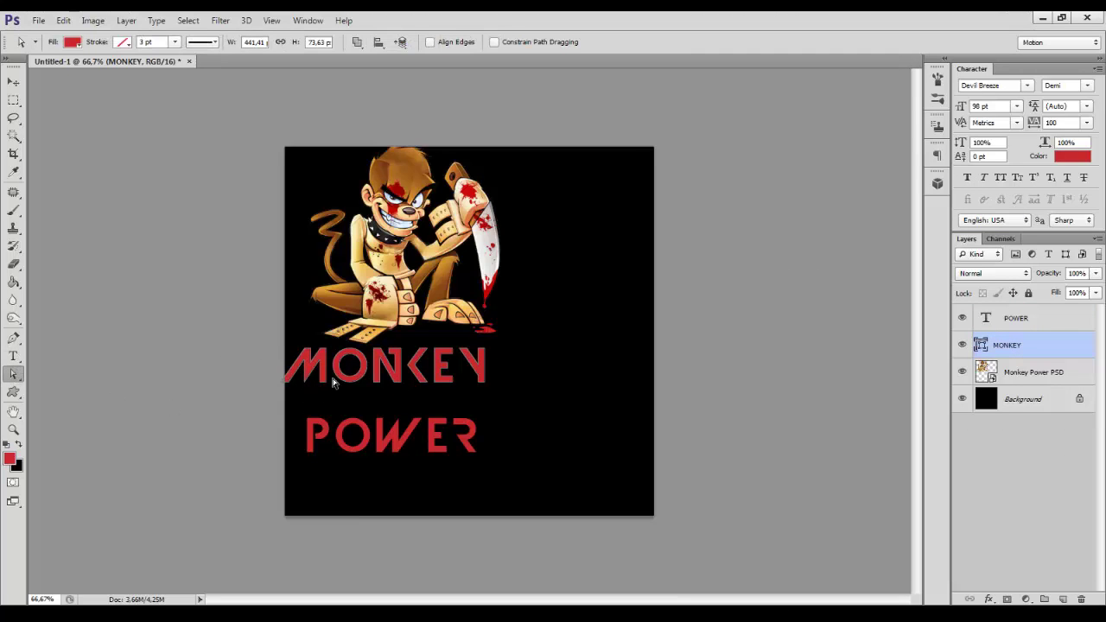
pyautogui.scroll(1, 328, 378)
pyautogui.scroll(3, 328, 378)
pyautogui.scroll(2, 366, 390)
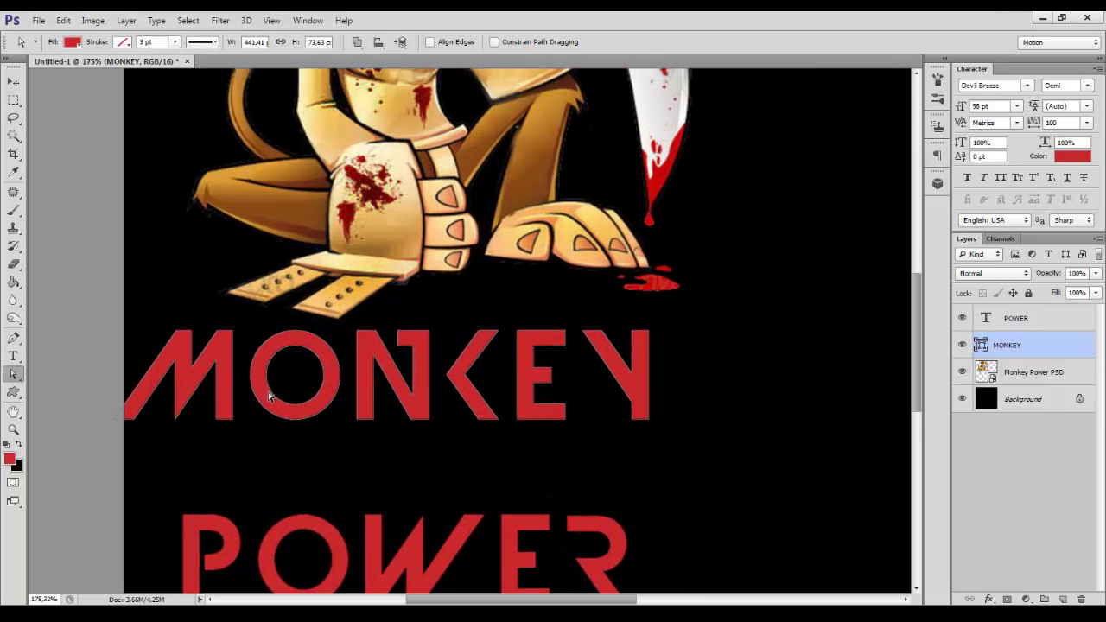
pyautogui.rightClick(12, 383)
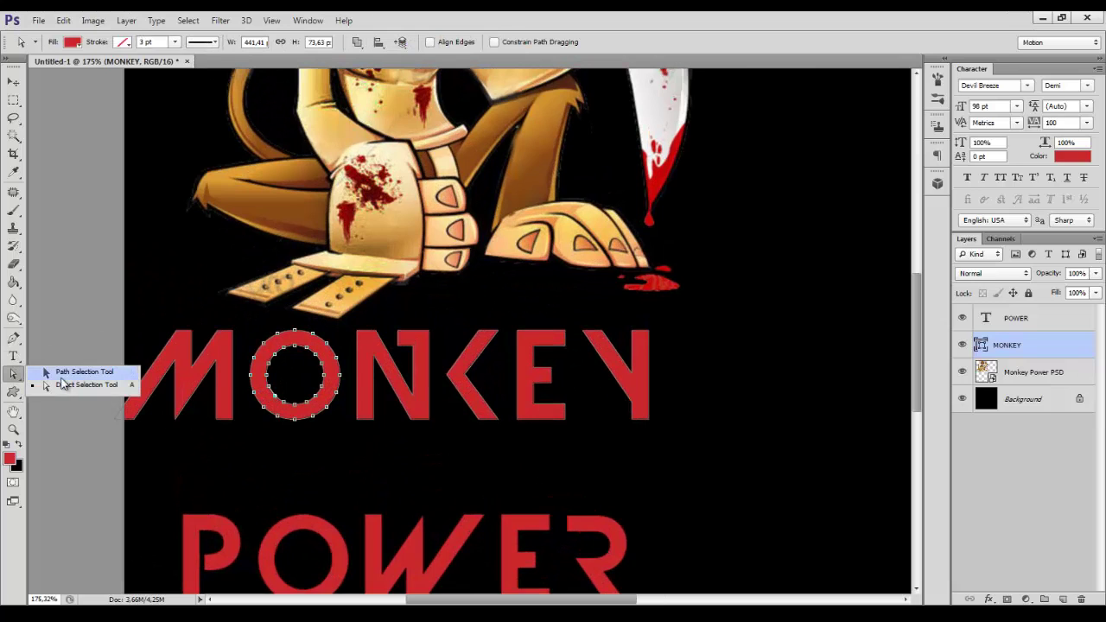
pyautogui.click(66, 383)
pyautogui.moveTo(272, 414); pyautogui.dragTo(256, 417)
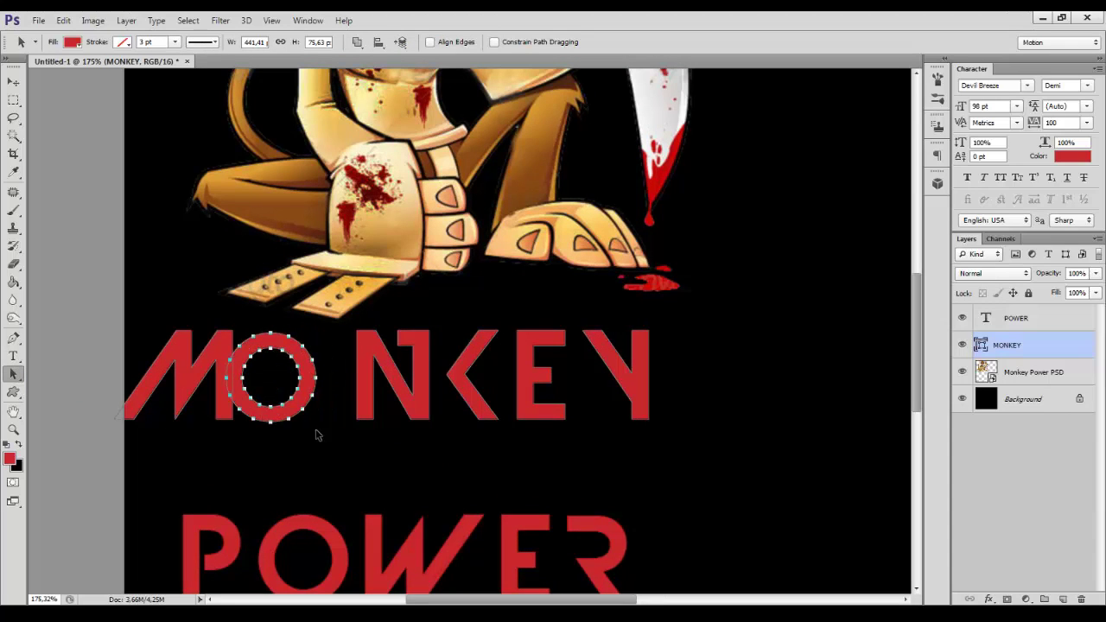
pyautogui.moveTo(364, 410); pyautogui.dragTo(306, 413)
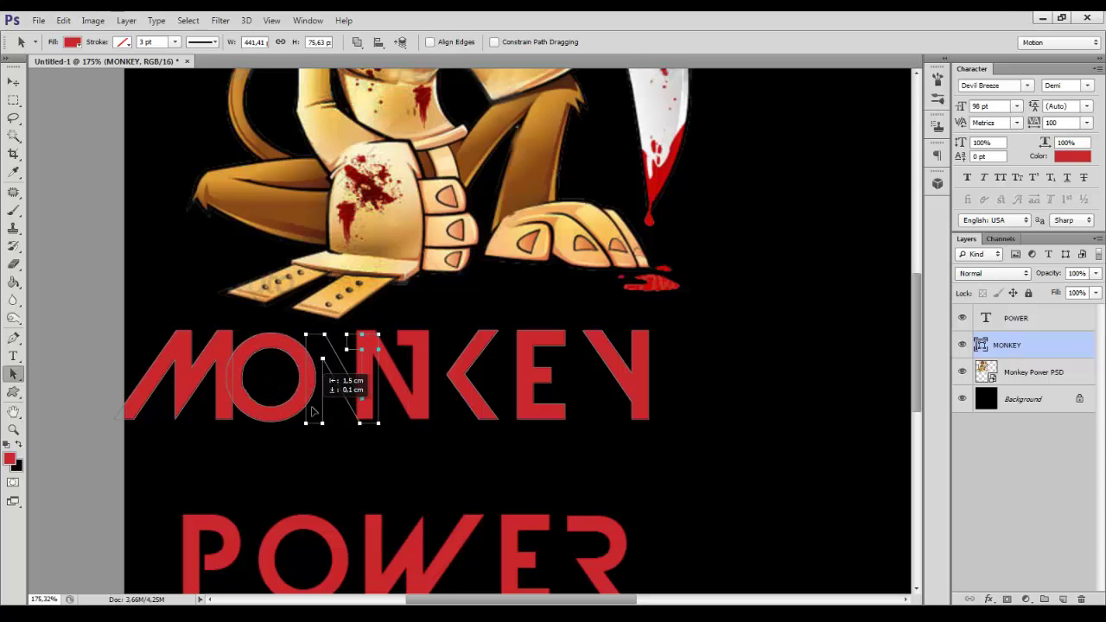
# - Draw a rectangular selection strip just above the MON letters
pyautogui.press('m')
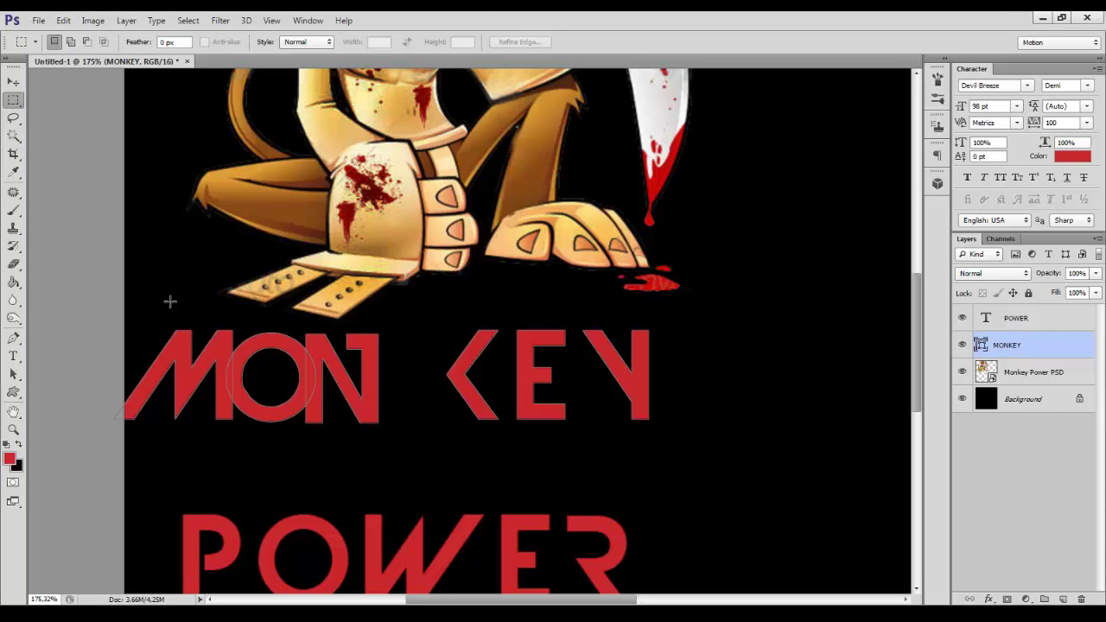
pyautogui.moveTo(155, 291); pyautogui.dragTo(405, 331)
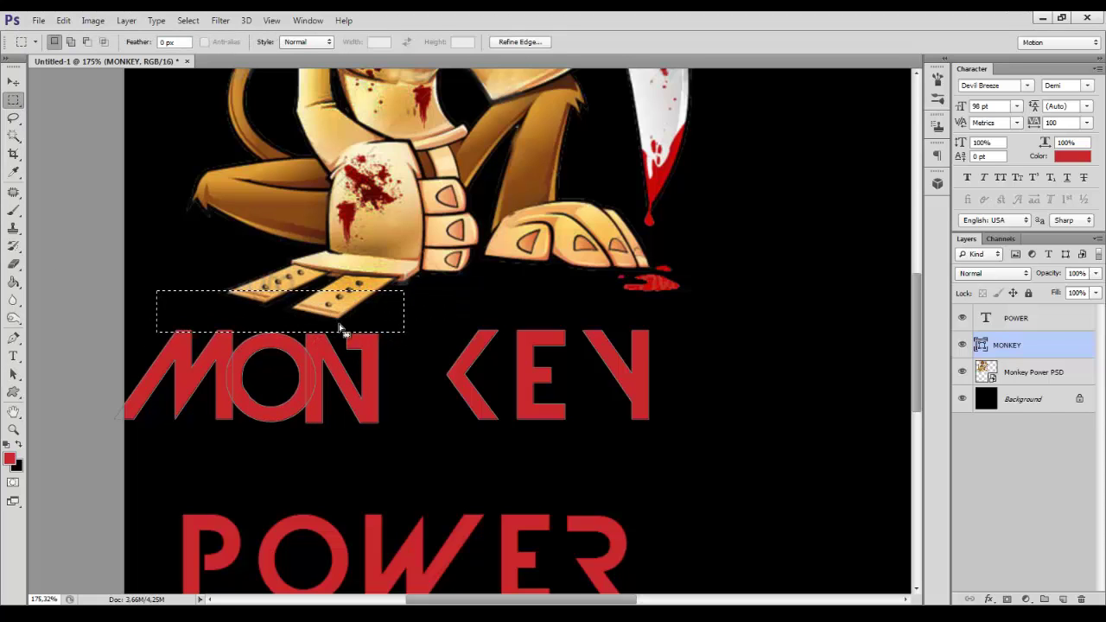
pyautogui.moveTo(164, 304); pyautogui.dragTo(412, 330)
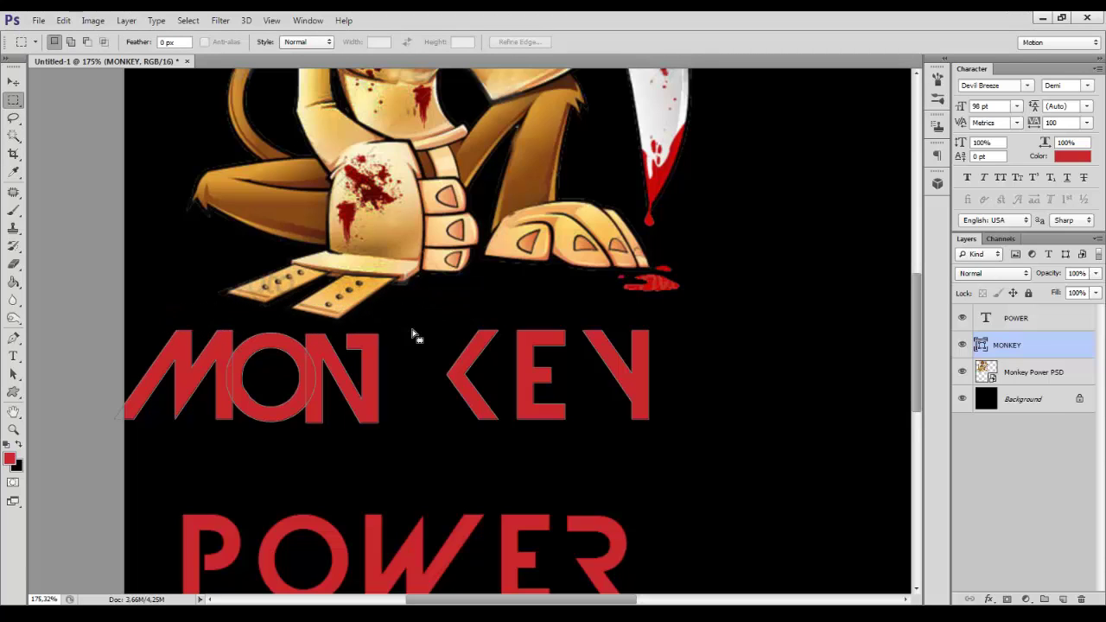
pyautogui.moveTo(164, 306); pyautogui.dragTo(409, 328)
# - Slide the K, E and Y letter paths left so they sit against the N
pyautogui.click(13, 373)
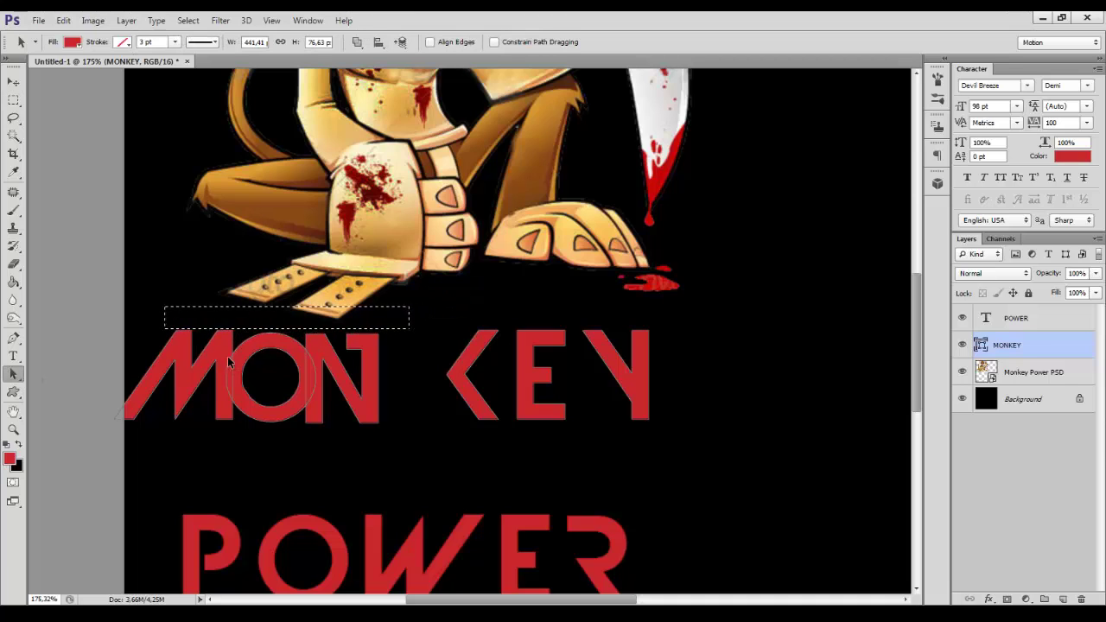
pyautogui.click(302, 368)
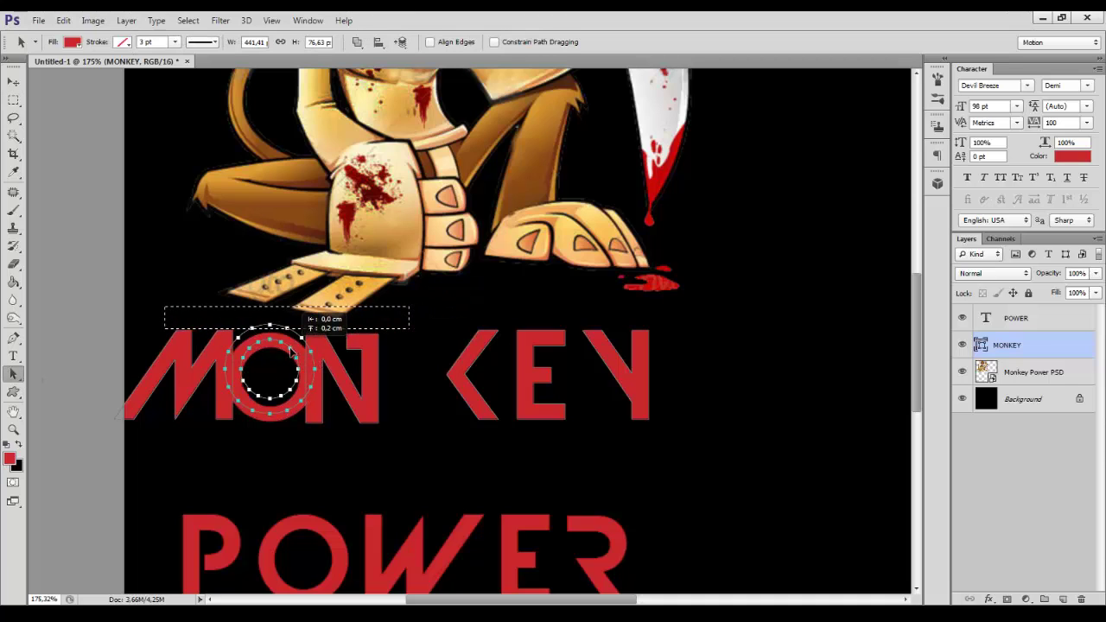
pyautogui.click(311, 406)
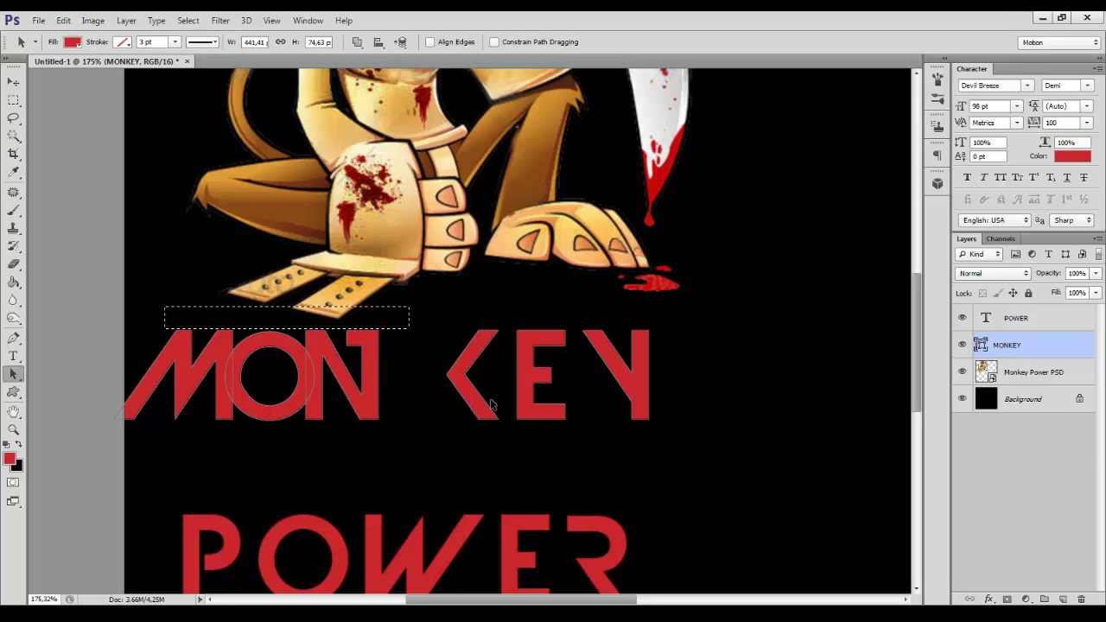
pyautogui.moveTo(481, 413); pyautogui.dragTo(408, 415)
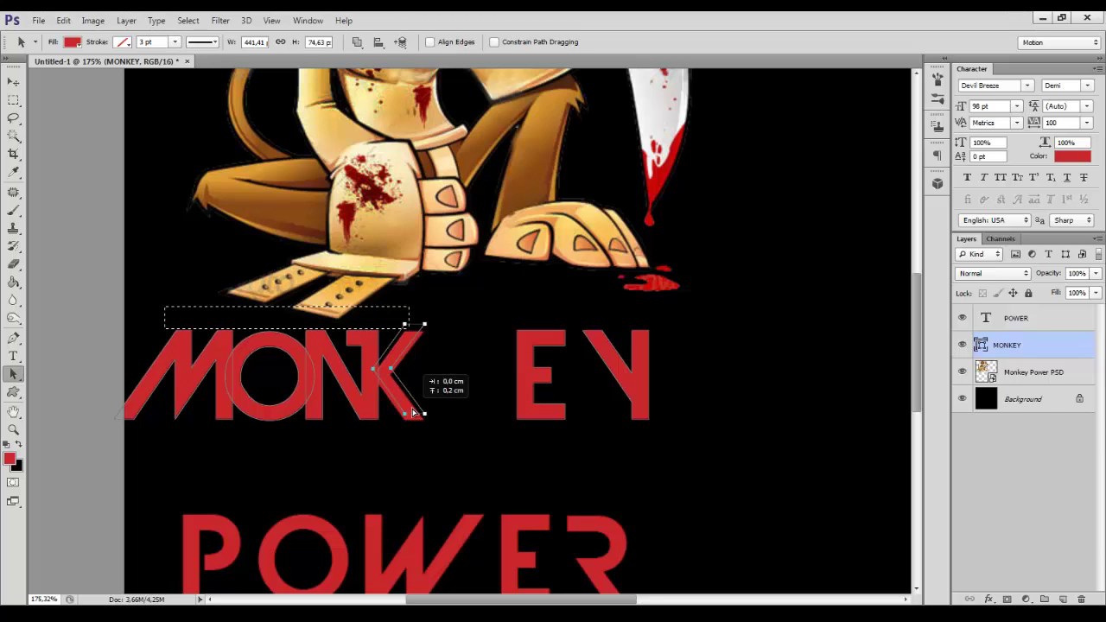
pyautogui.moveTo(530, 420); pyautogui.dragTo(439, 420)
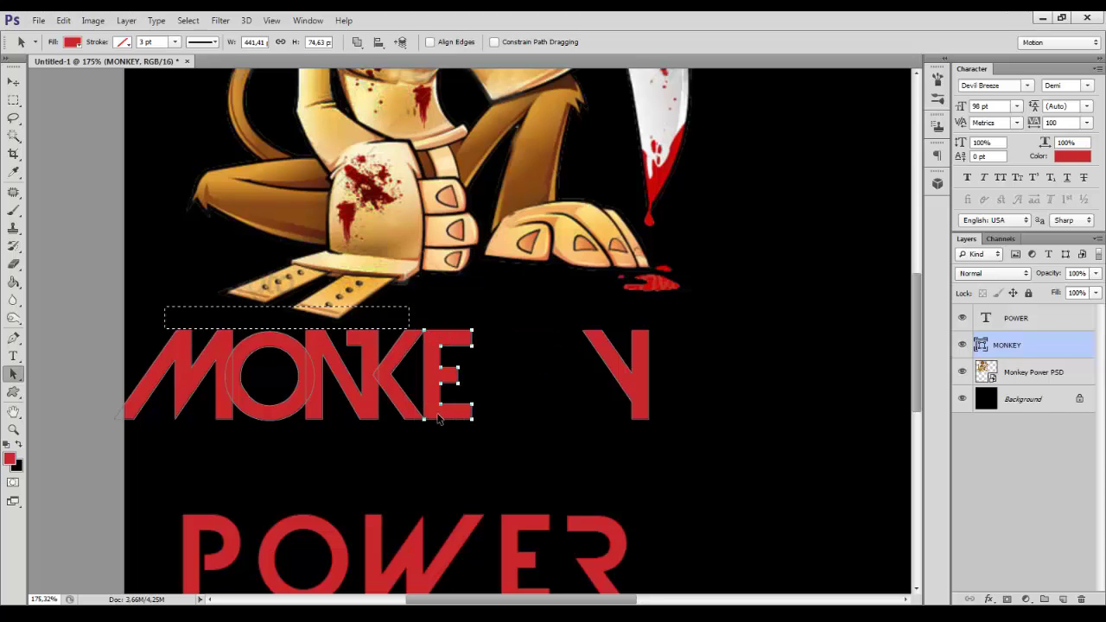
pyautogui.moveTo(637, 400); pyautogui.dragTo(510, 401)
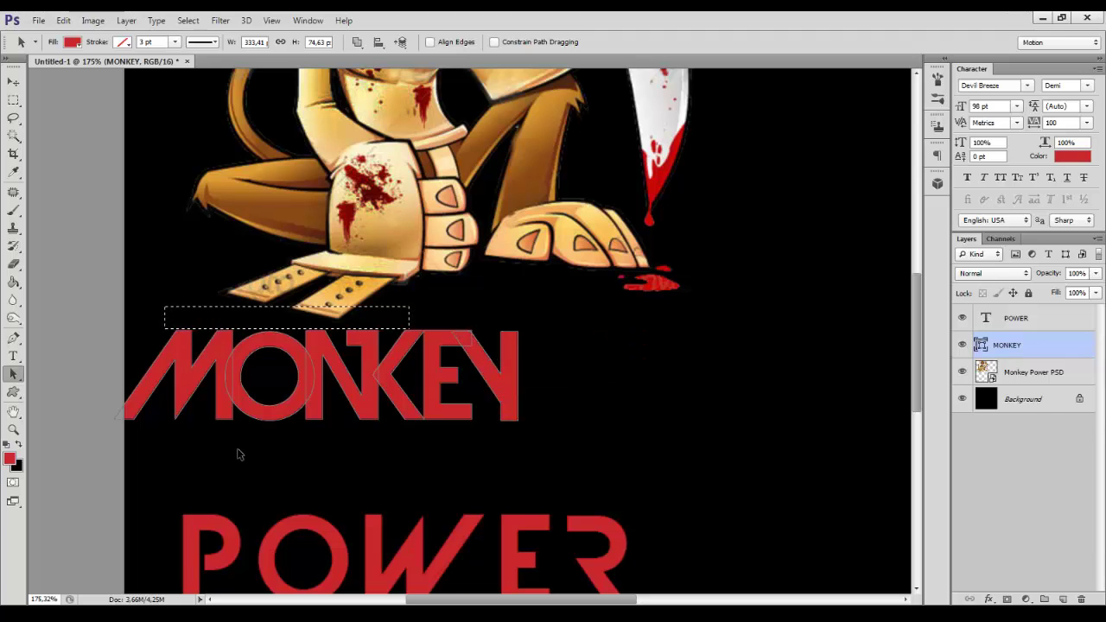
# - Clear the selection and shift MONKEY slightly right and up
pyautogui.press('m')
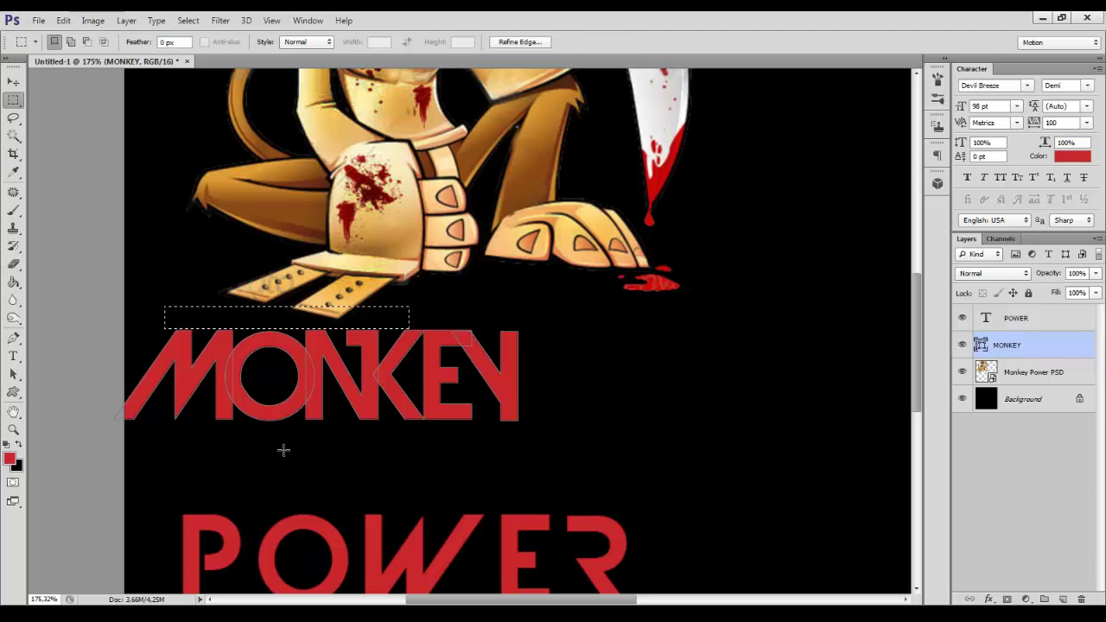
pyautogui.hotkey('ctrl', 'd')
pyautogui.moveTo(13, 374); pyautogui.dragTo(77, 383)
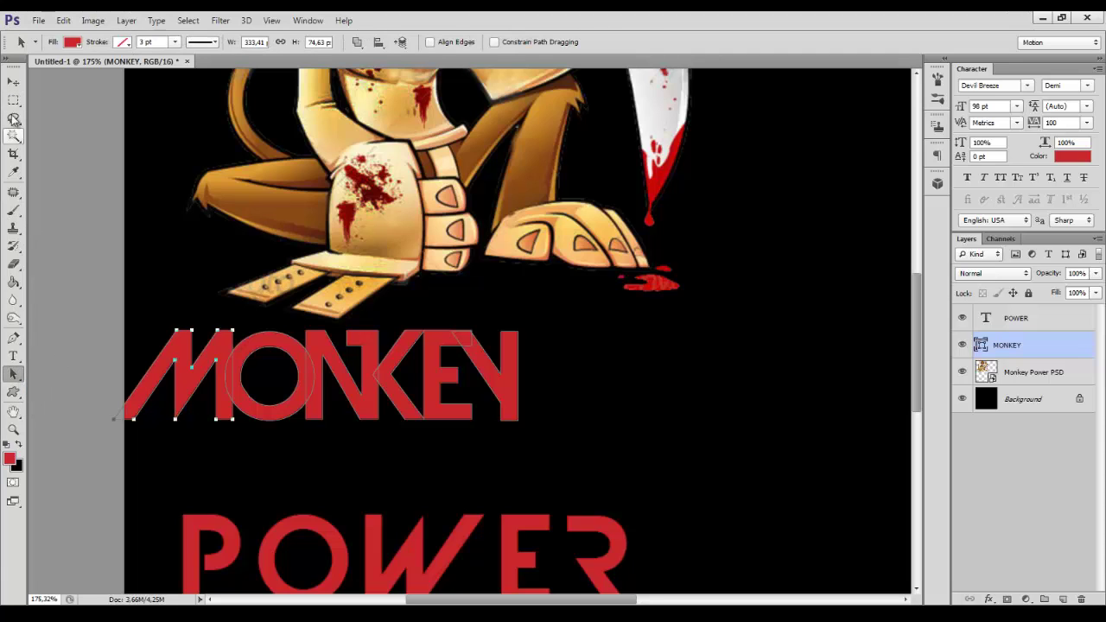
pyautogui.click(13, 81)
pyautogui.moveTo(247, 403); pyautogui.dragTo(281, 398)
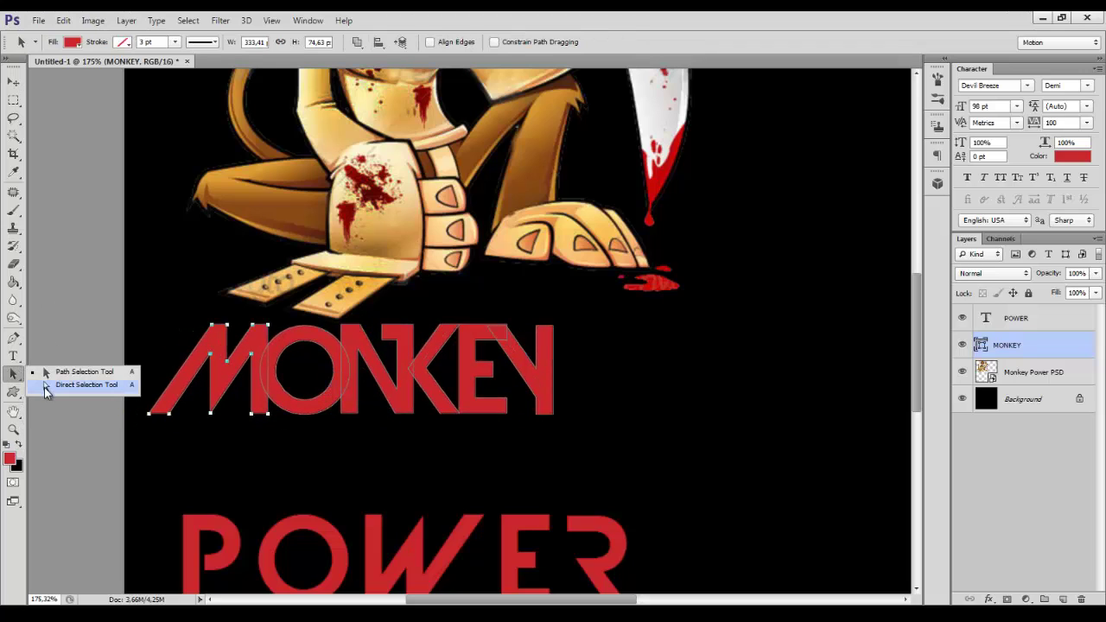
# - Pull the Y's top-right anchor down to give it a slanted corner
pyautogui.moveTo(13, 373); pyautogui.dragTo(69, 386)
pyautogui.moveTo(167, 418)
pyautogui.mouseDown()
pyautogui.moveTo(152, 413)
pyautogui.moveTo(177, 430)
pyautogui.mouseUp()
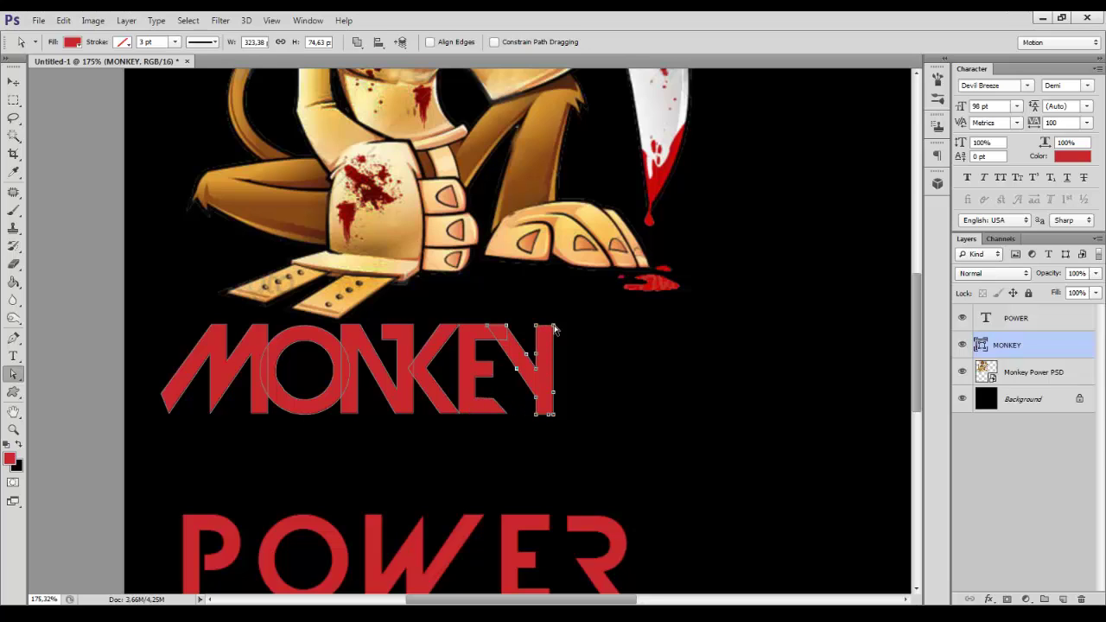
pyautogui.moveTo(554, 327); pyautogui.dragTo(554, 344)
pyautogui.click(410, 448)
# - Rasterize the MONKEY shape layer and select the POWER layer
pyautogui.rightClick(1017, 345)
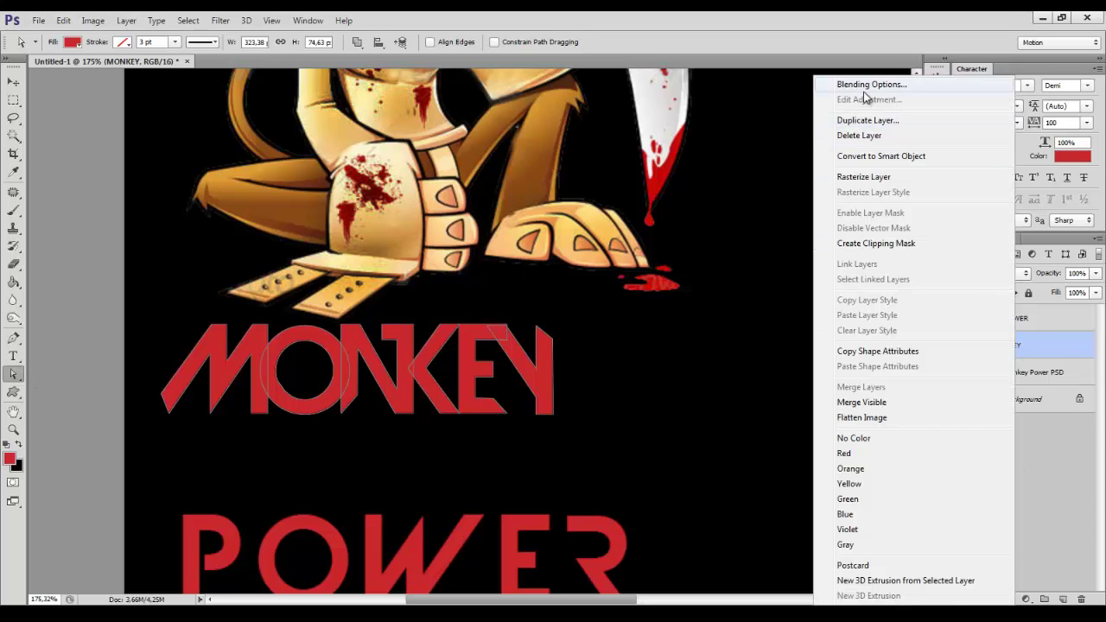
pyautogui.click(863, 177)
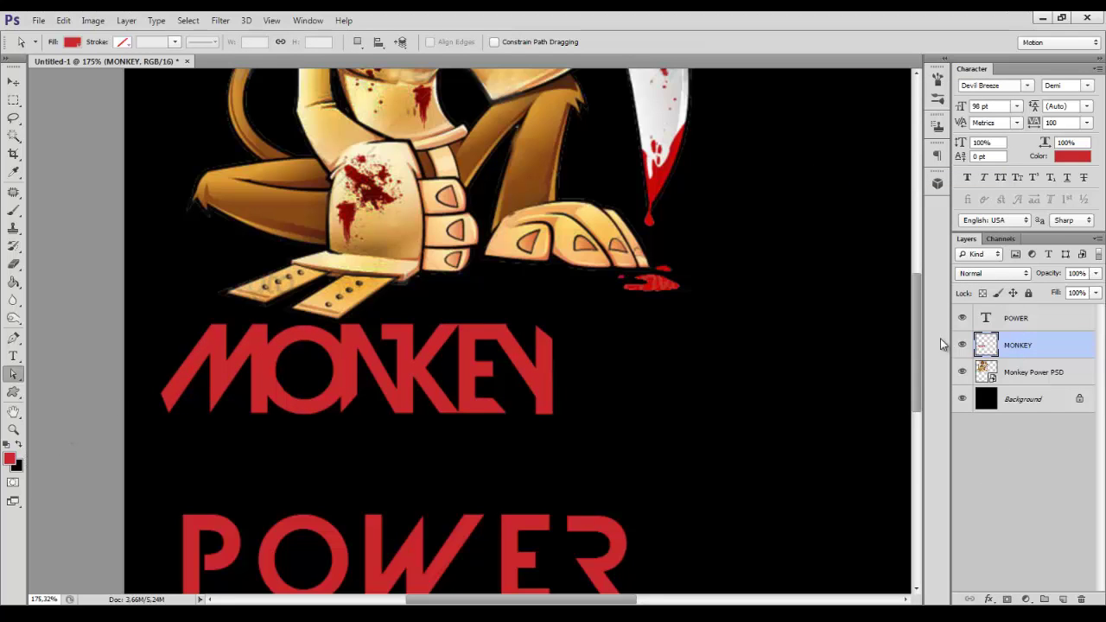
pyautogui.scroll(-3, 917, 385)
pyautogui.click(1003, 327)
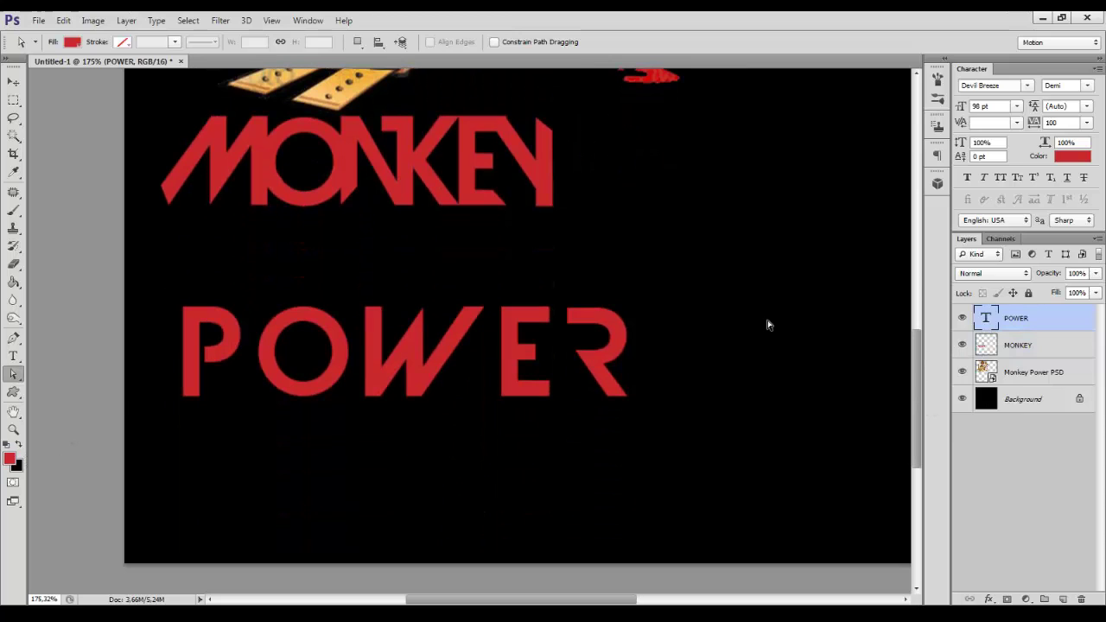
pyautogui.rightClick(1021, 319)
# - Convert POWER to a shape and slide its W, E and R paths left against each other
pyautogui.click(873, 219)
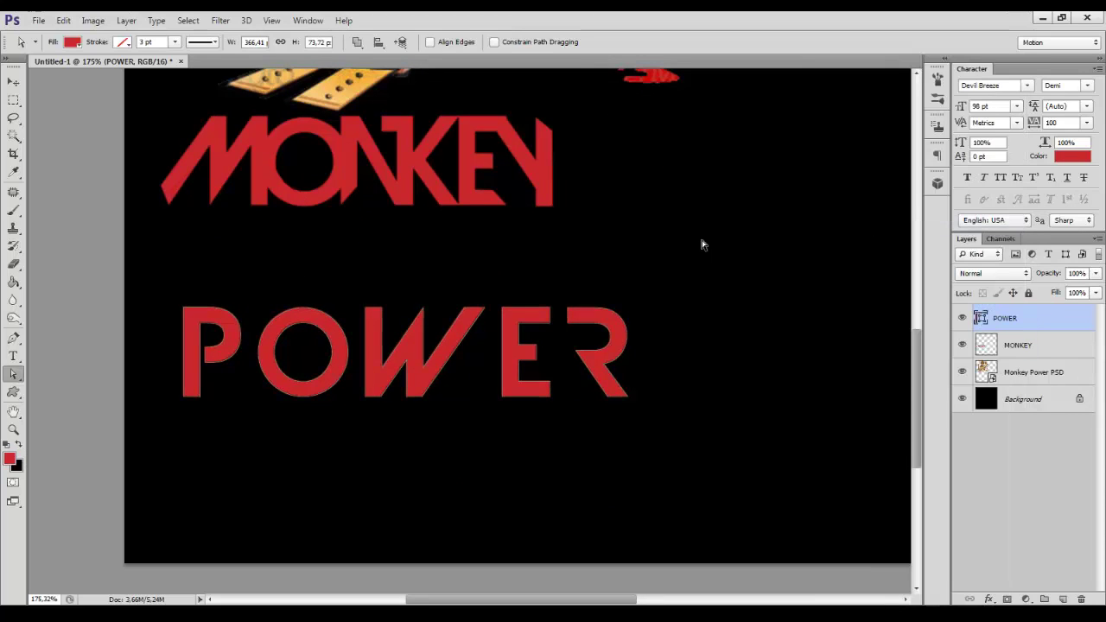
pyautogui.click(13, 373)
pyautogui.click(86, 385)
pyautogui.click(279, 383)
pyautogui.moveTo(375, 393); pyautogui.dragTo(334, 389)
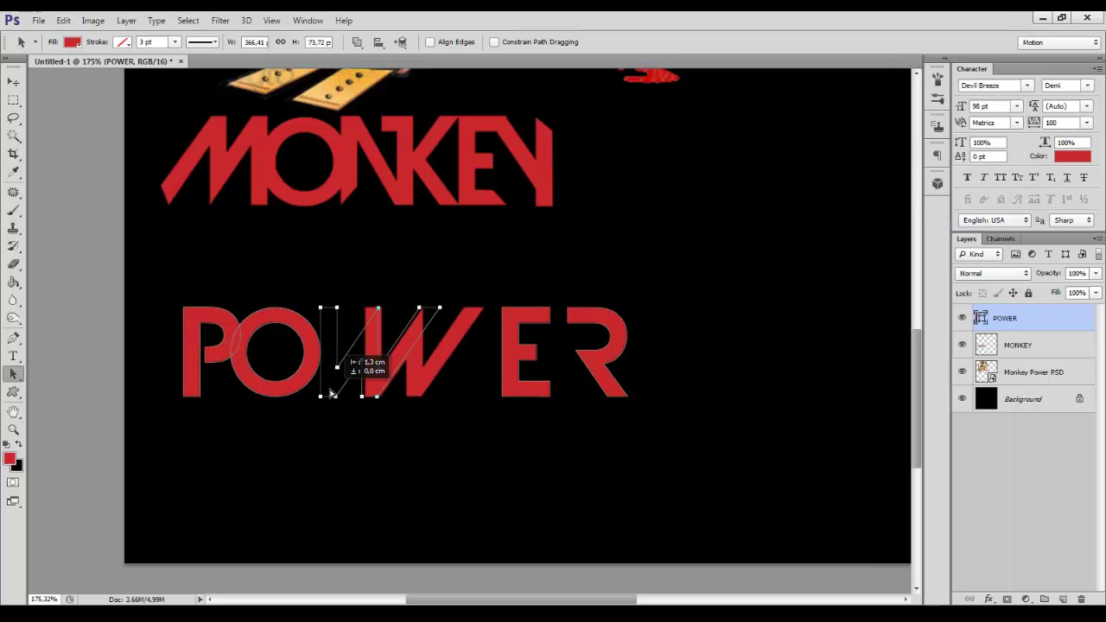
pyautogui.moveTo(519, 395); pyautogui.dragTo(432, 397)
pyautogui.moveTo(620, 395); pyautogui.dragTo(498, 389)
# - Settle the R in place, cancel a stray marquee above POWER, and select the W path
pyautogui.click(463, 444)
pyautogui.click(13, 101)
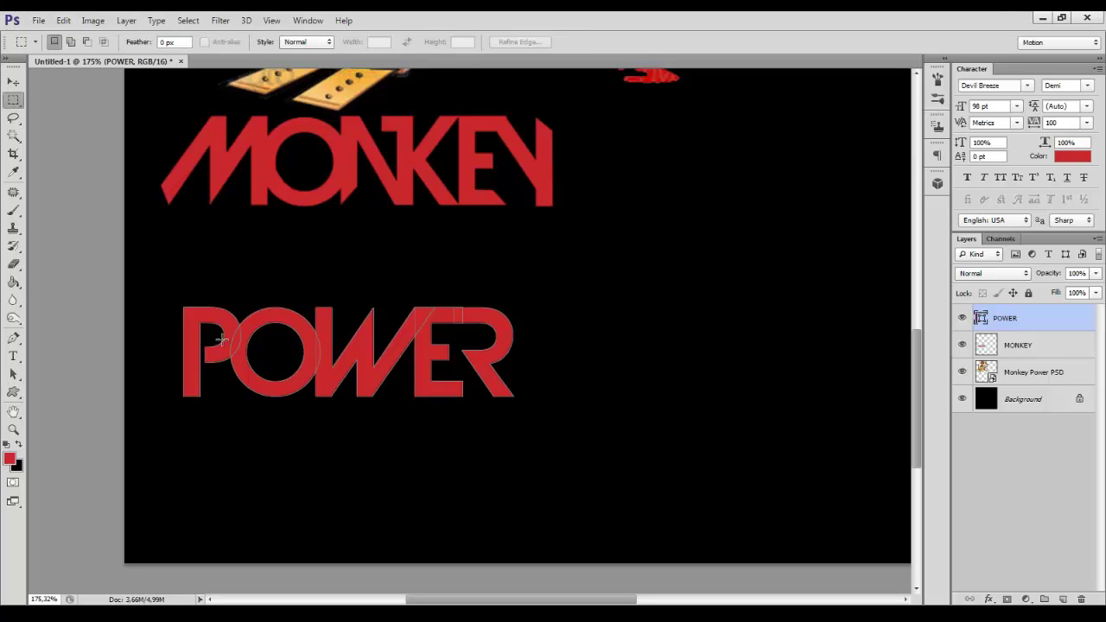
pyautogui.moveTo(165, 247); pyautogui.dragTo(539, 304)
pyautogui.click(118, 286)
pyautogui.moveTo(13, 374); pyautogui.dragTo(78, 382)
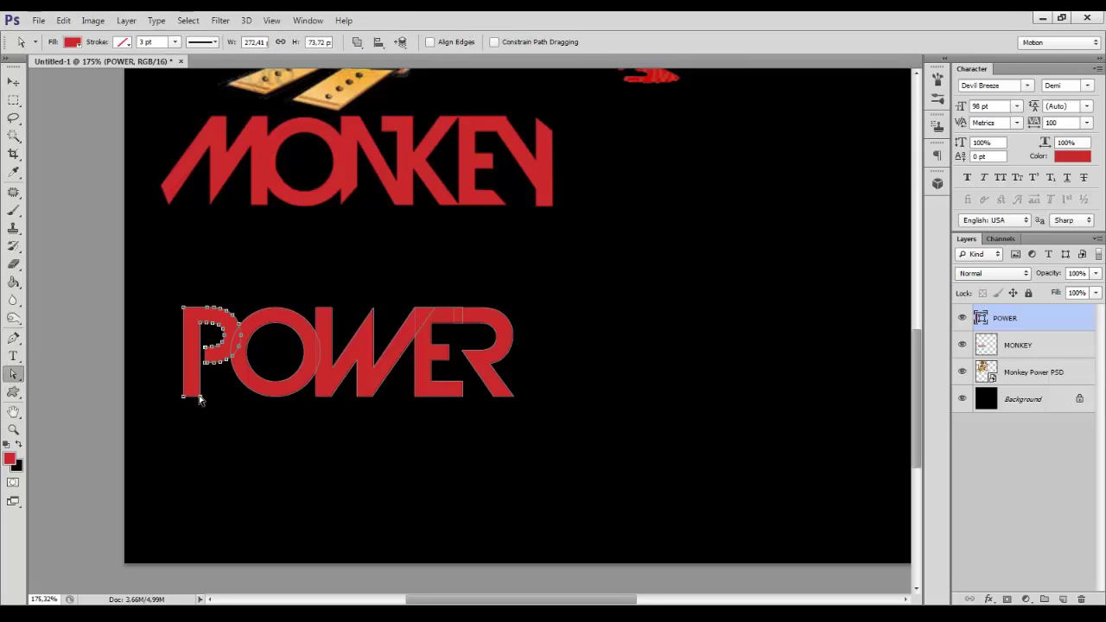
pyautogui.click(326, 382)
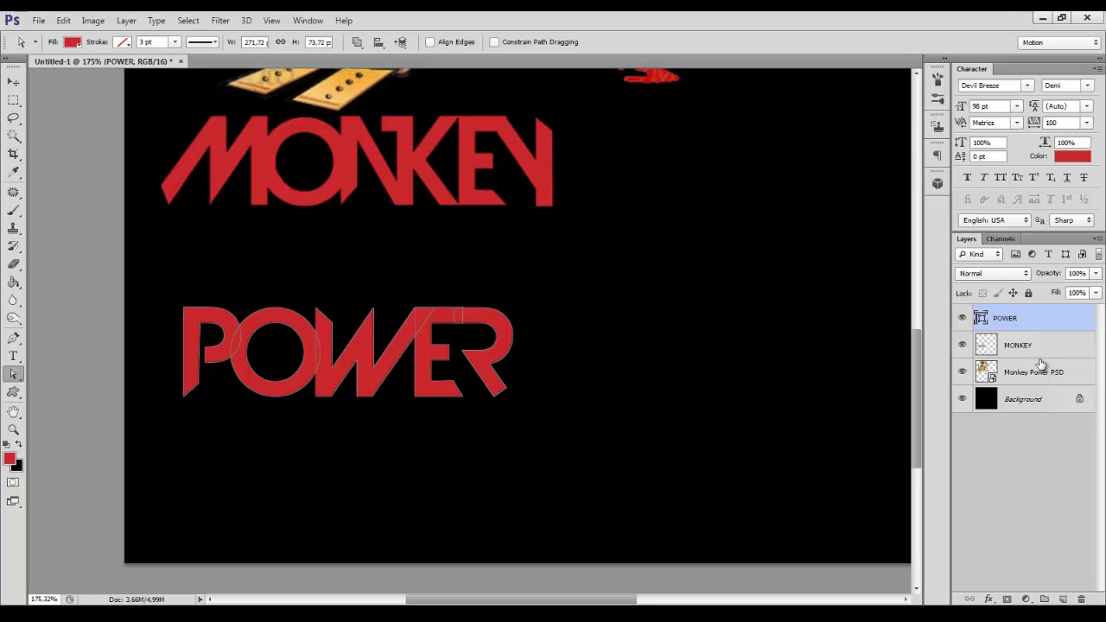
# - Rasterize the POWER layer, then try and discard an Outer Glow style
pyautogui.rightClick(1011, 324)
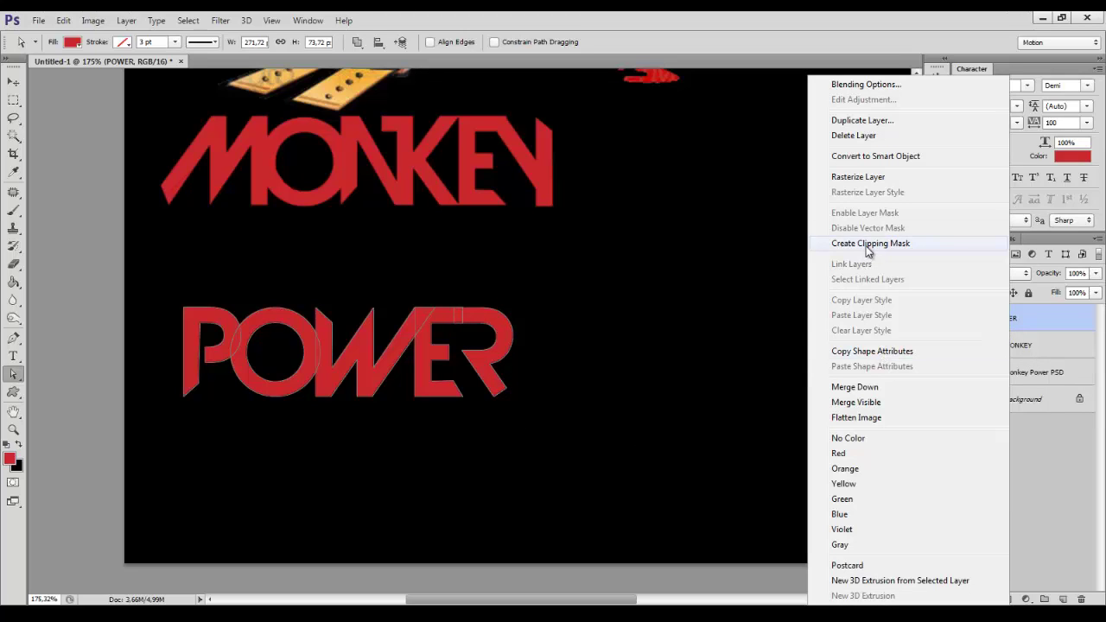
pyautogui.click(867, 179)
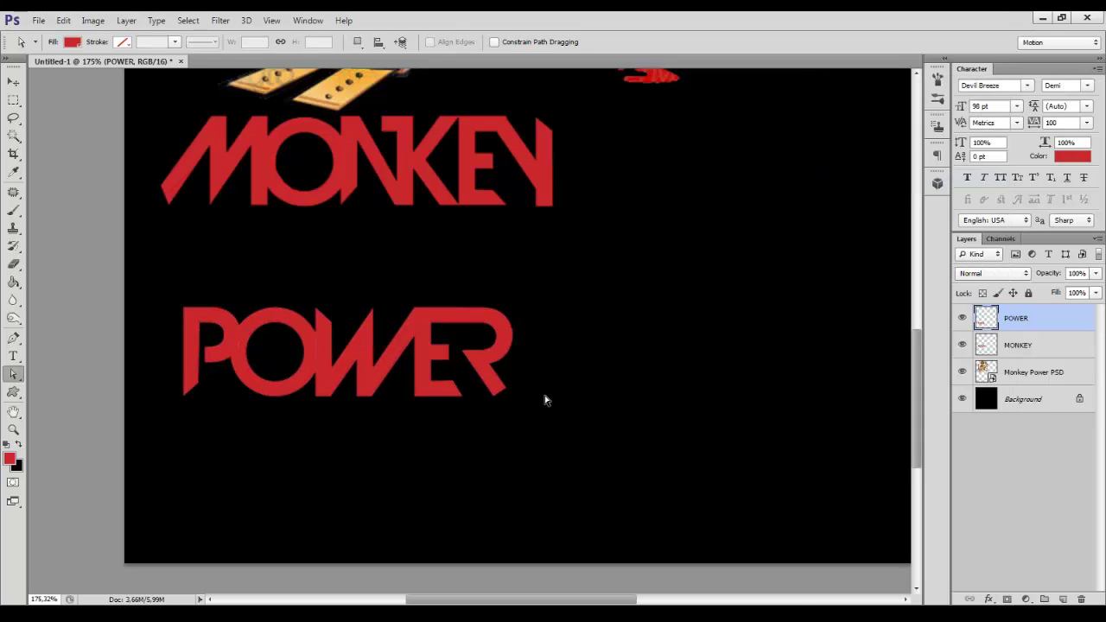
pyautogui.rightClick(1007, 317)
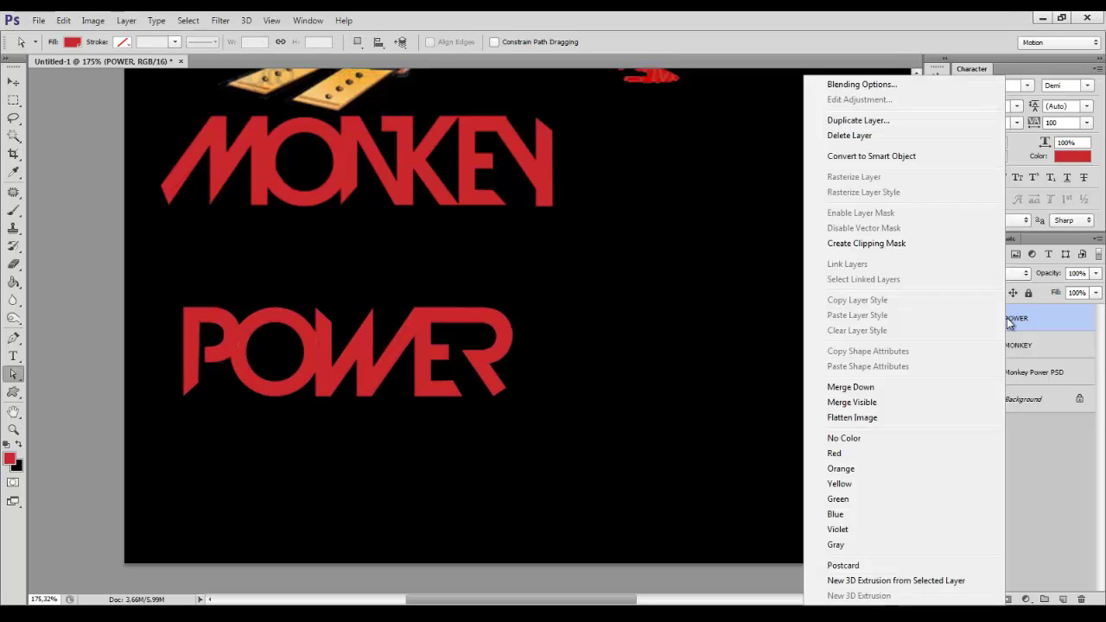
pyautogui.click(861, 79)
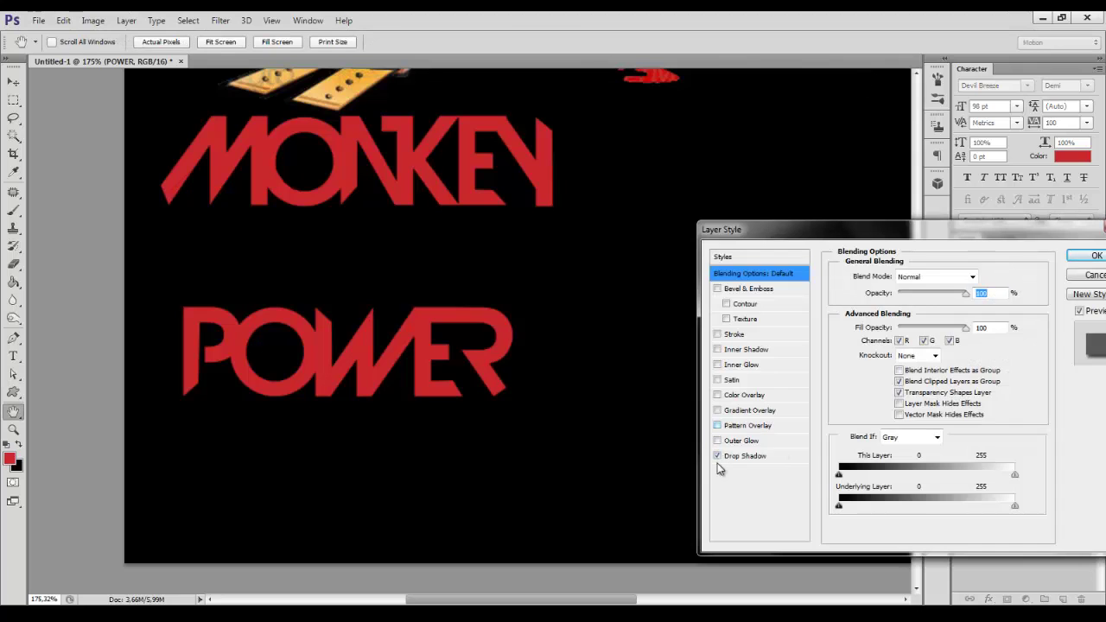
pyautogui.click(719, 456)
pyautogui.click(730, 442)
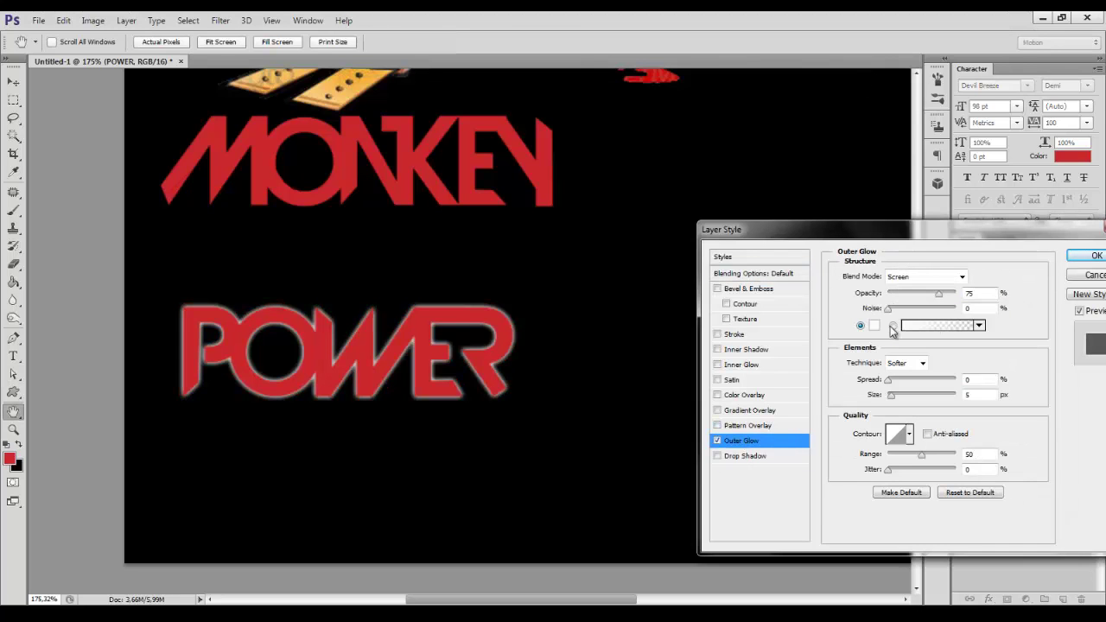
pyautogui.click(1101, 230)
# - Set the foreground colour to the deeper red #ce060d
pyautogui.click(9, 458)
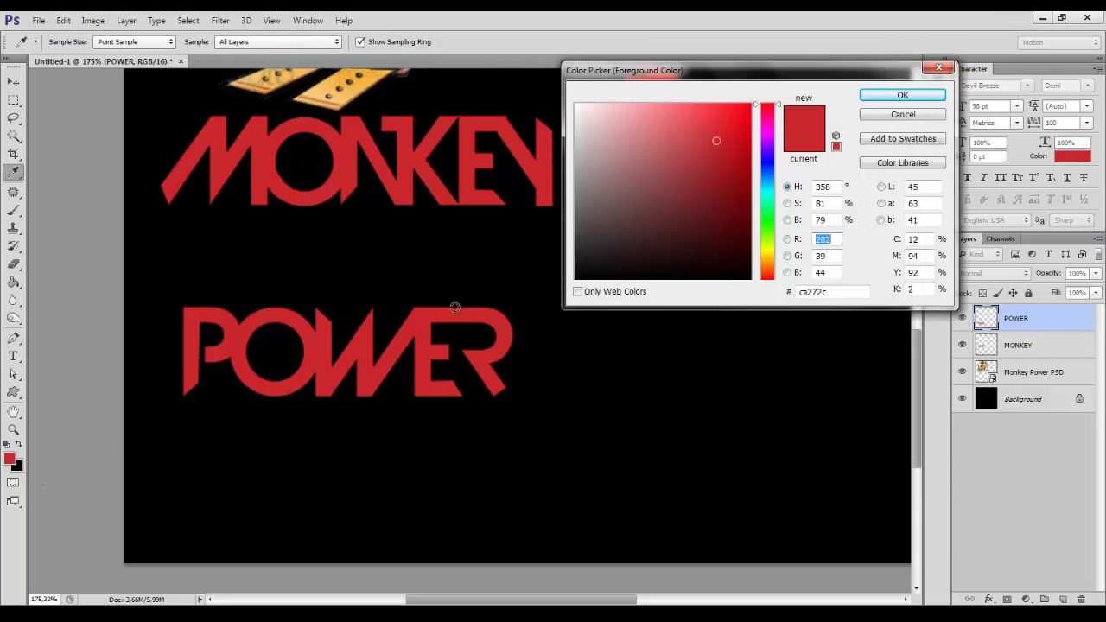
pyautogui.moveTo(711, 146)
pyautogui.mouseDown()
pyautogui.moveTo(752, 104)
pyautogui.moveTo(740, 162)
pyautogui.mouseUp()
pyautogui.click(746, 144)
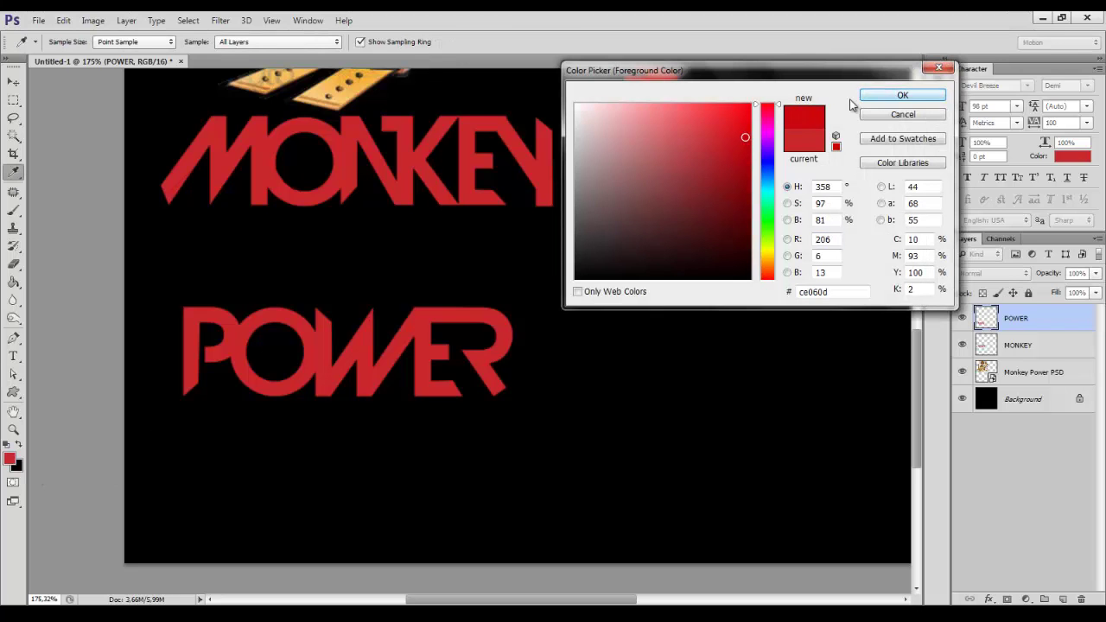
pyautogui.click(903, 97)
# - Add an Outer Glow to POWER with a solid dark red glow colour
pyautogui.press('a')
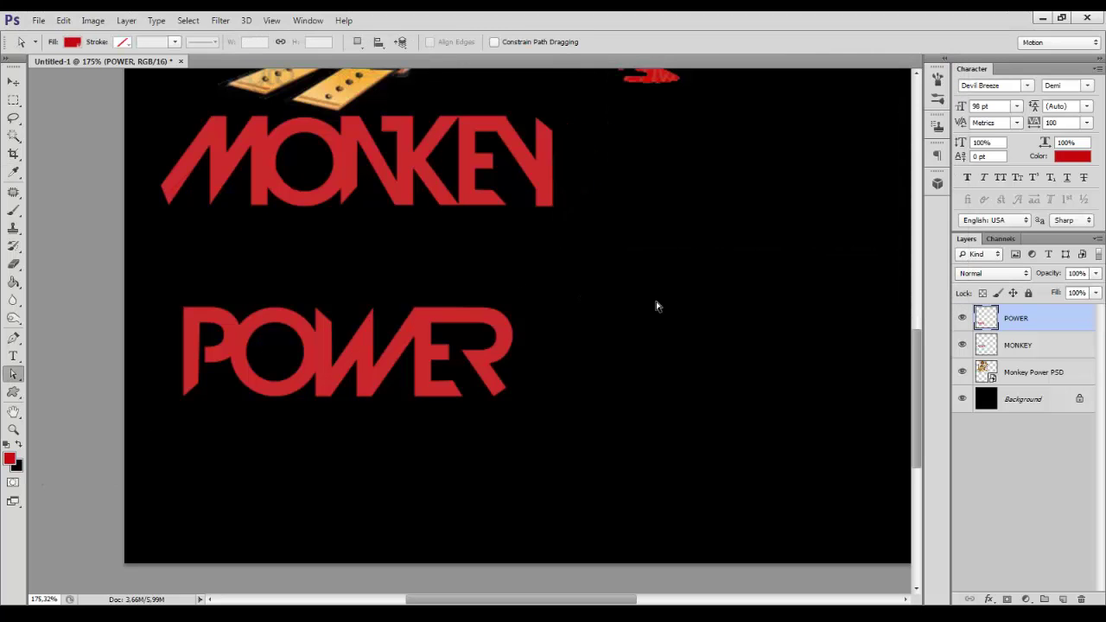
pyautogui.rightClick(1017, 320)
pyautogui.click(870, 85)
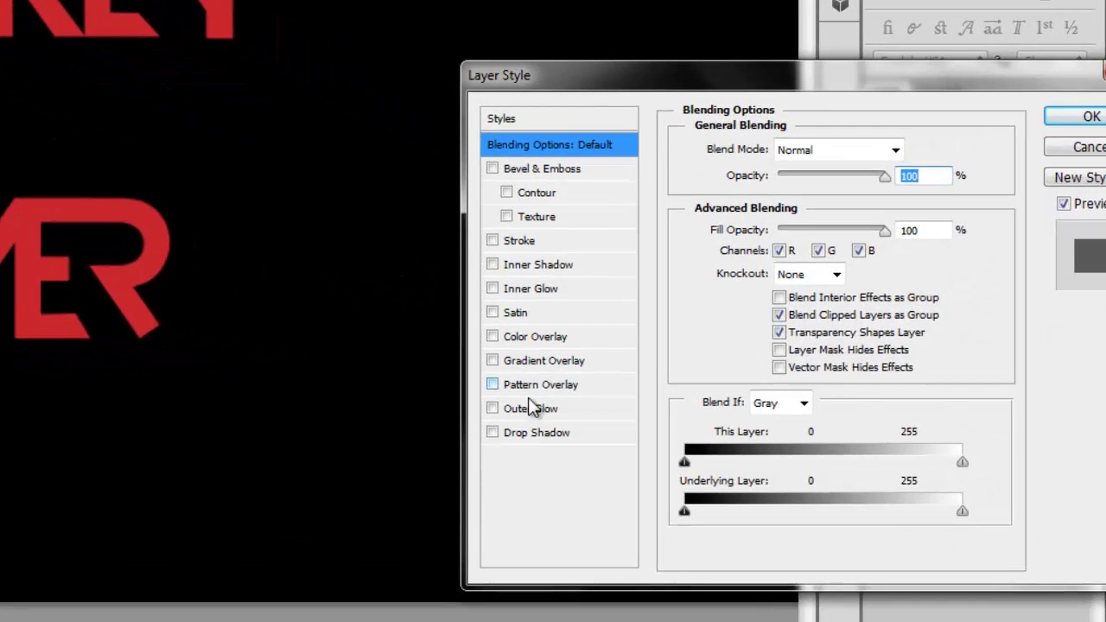
pyautogui.click(530, 410)
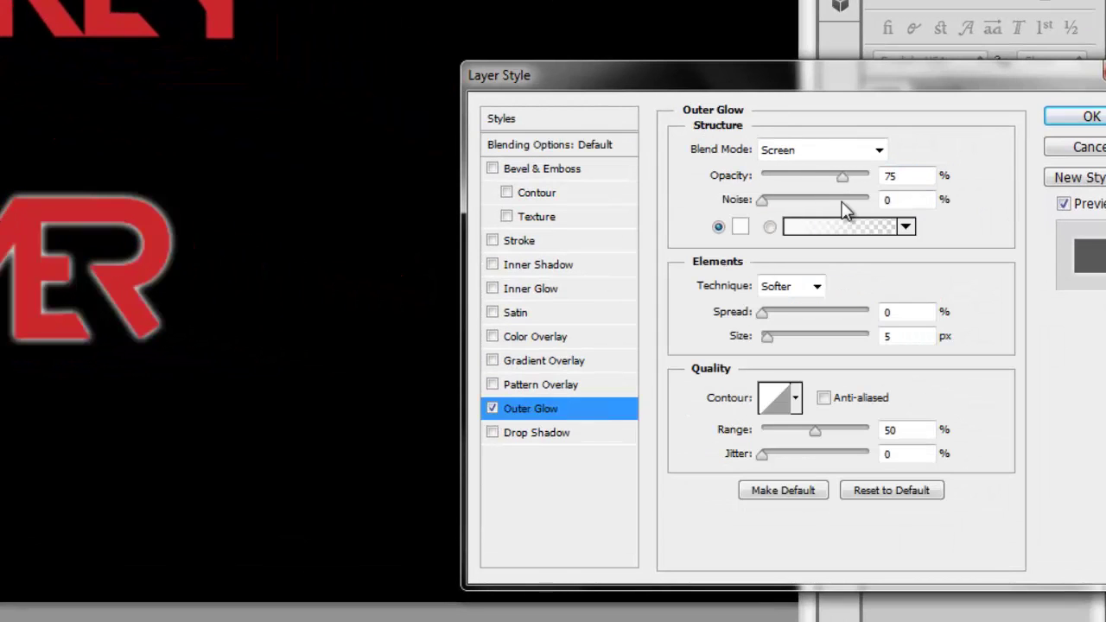
pyautogui.click(905, 226)
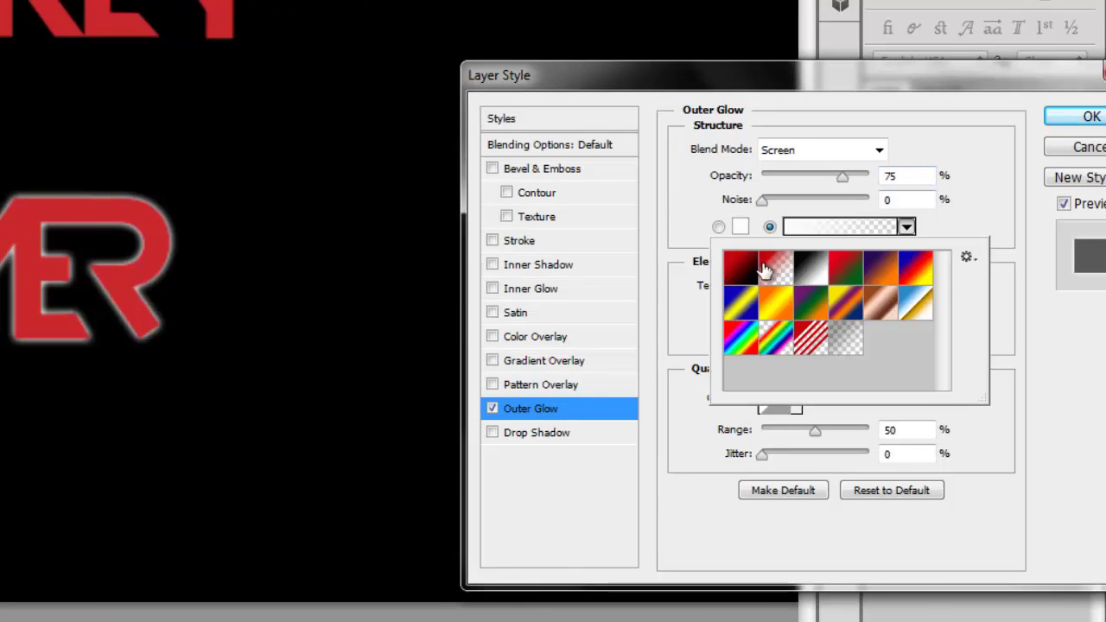
pyautogui.click(741, 267)
pyautogui.click(740, 227)
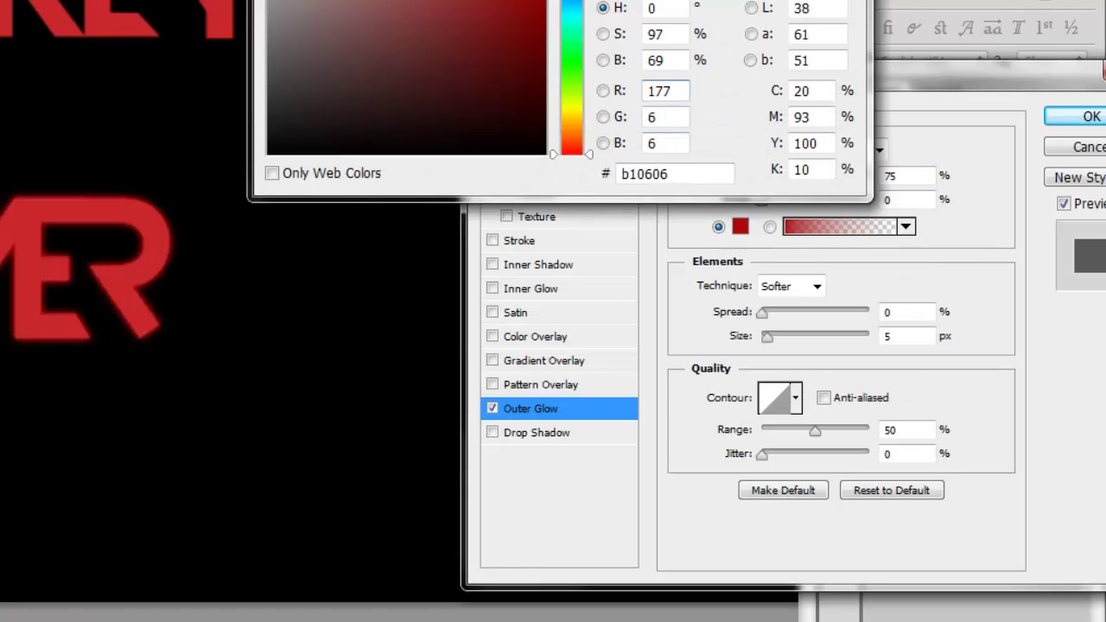
pyautogui.press('Return')
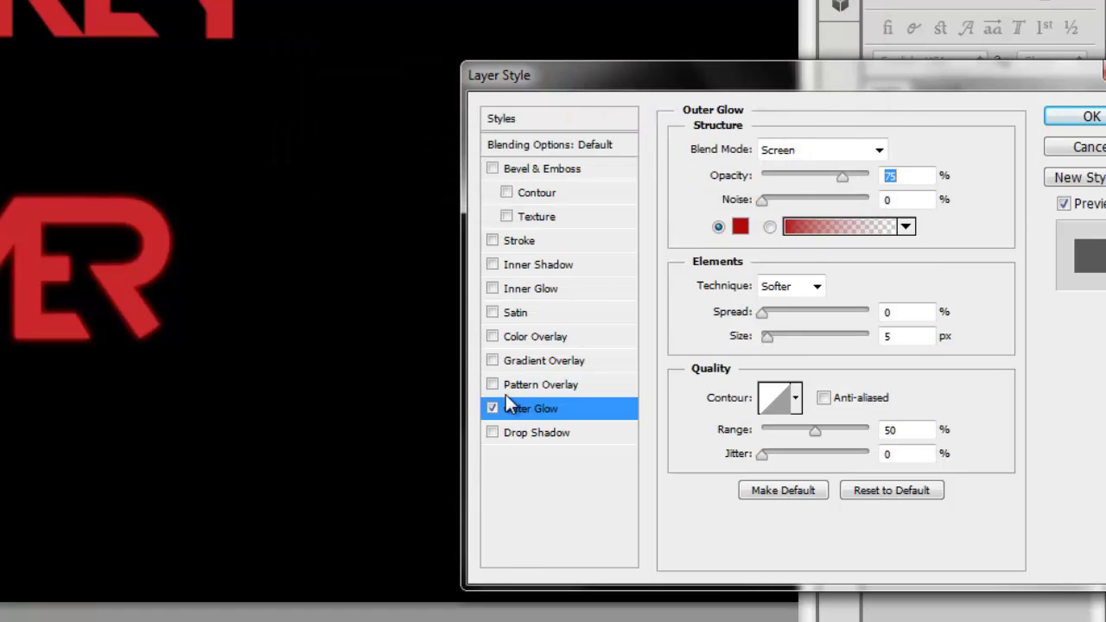
# - Set the glow to 100% noise, 100% range, cone contour and 4 px size
pyautogui.moveTo(762, 200); pyautogui.dragTo(871, 199)
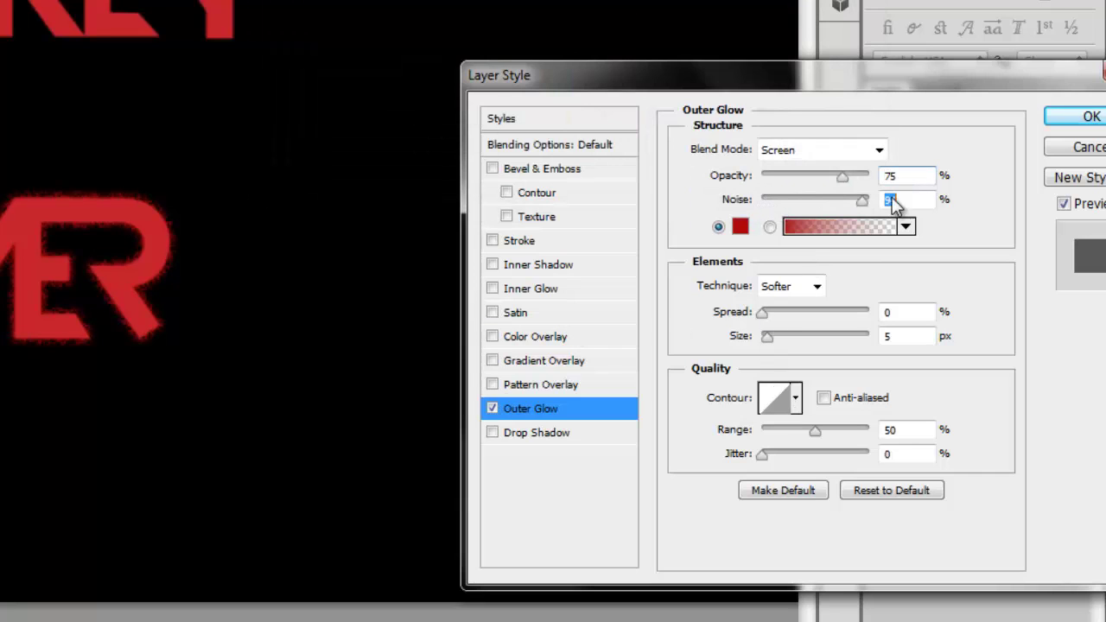
pyautogui.moveTo(782, 340)
pyautogui.mouseDown()
pyautogui.moveTo(764, 340)
pyautogui.moveTo(781, 313)
pyautogui.mouseUp()
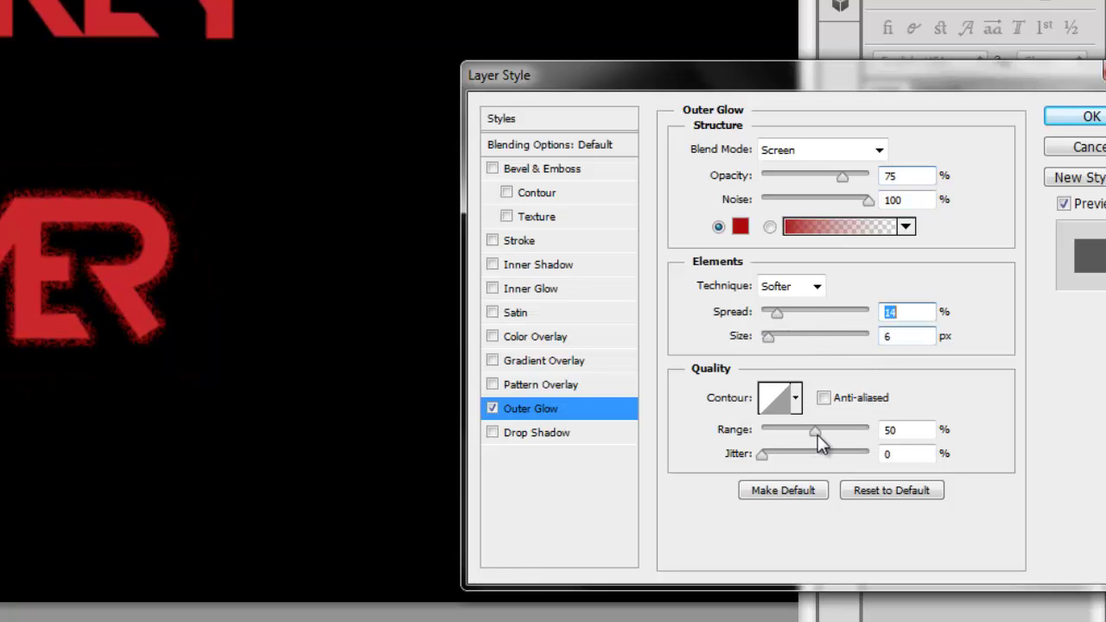
pyautogui.moveTo(815, 431); pyautogui.dragTo(882, 430)
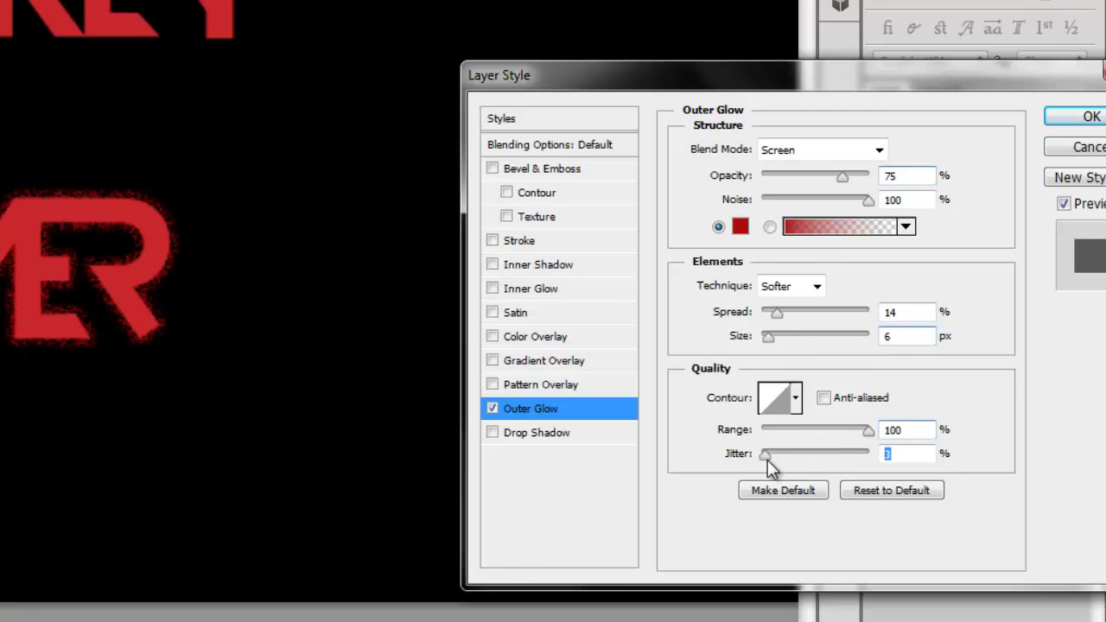
pyautogui.click(796, 398)
pyautogui.click(717, 442)
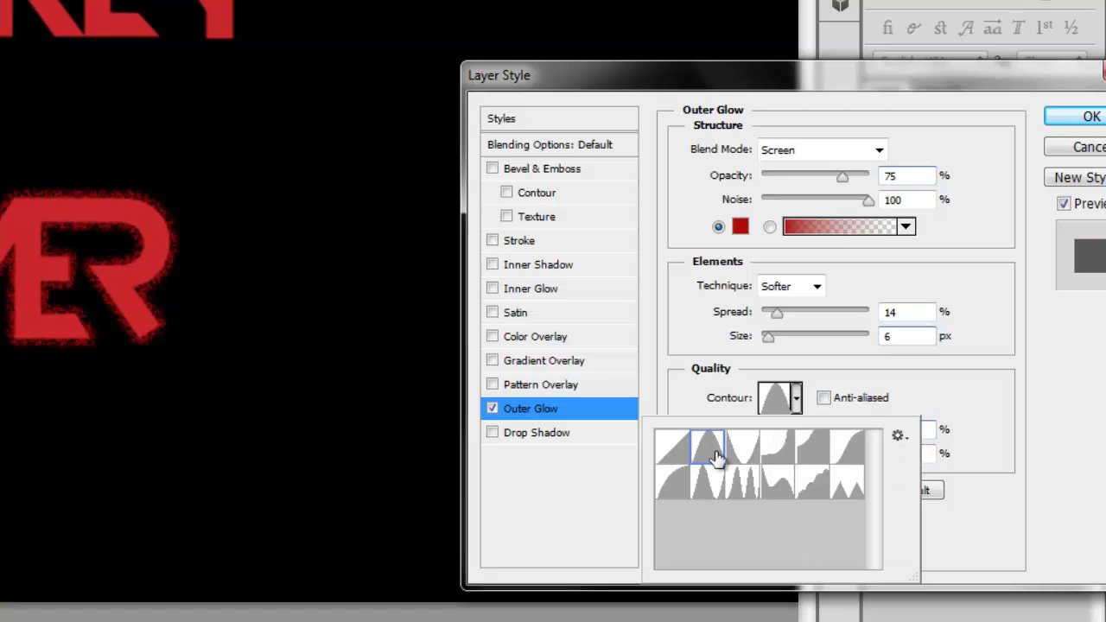
pyautogui.click(676, 386)
pyautogui.click(873, 551)
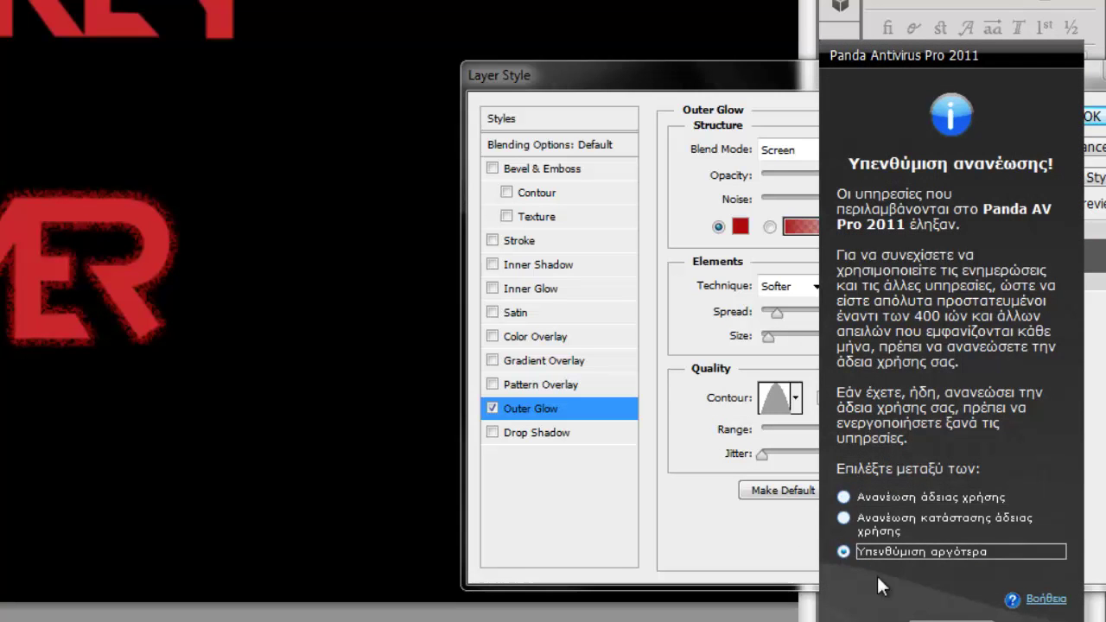
pyautogui.click(891, 337)
pyautogui.write('0')
pyautogui.moveTo(762, 336); pyautogui.dragTo(836, 319)
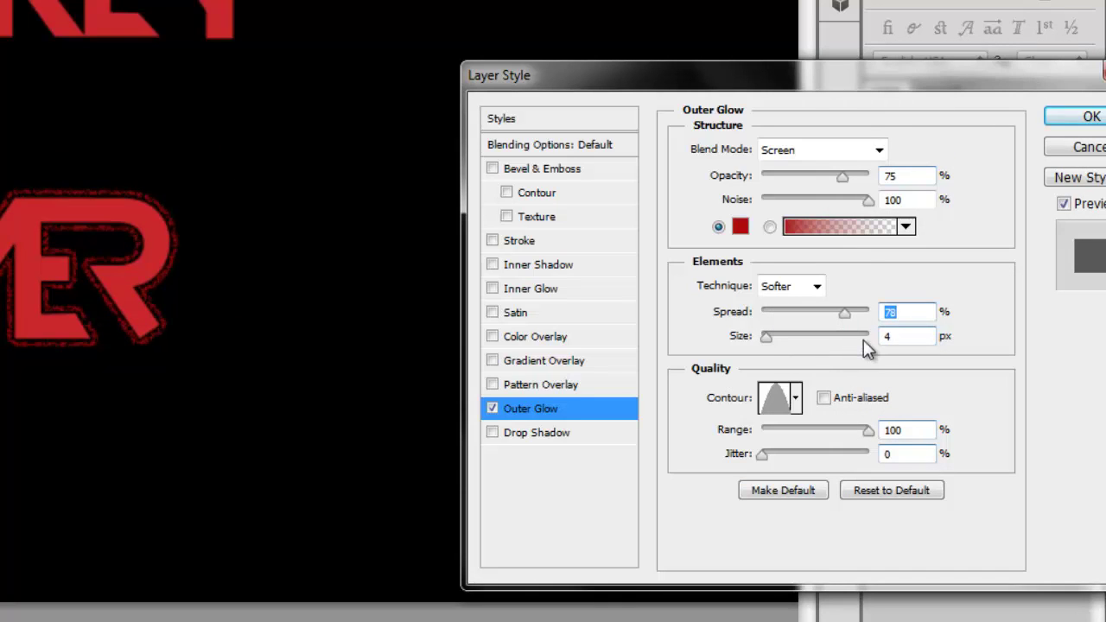
# - Enable Gradient Overlay on POWER using the red-to-black gradient preset
pyautogui.click(492, 360)
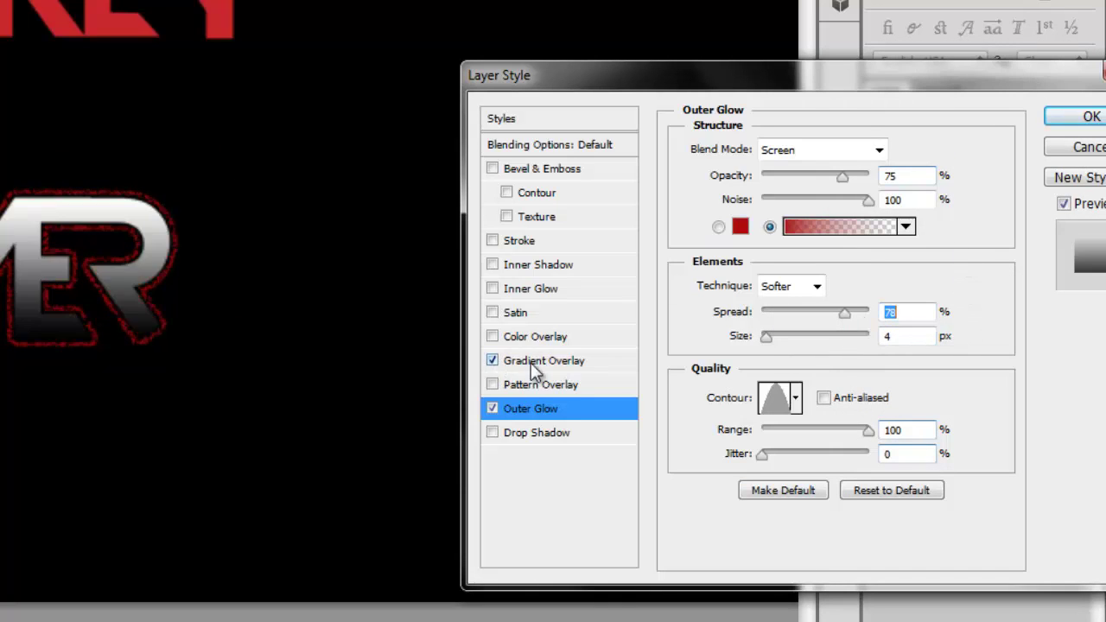
pyautogui.click(534, 363)
pyautogui.click(881, 200)
pyautogui.click(716, 242)
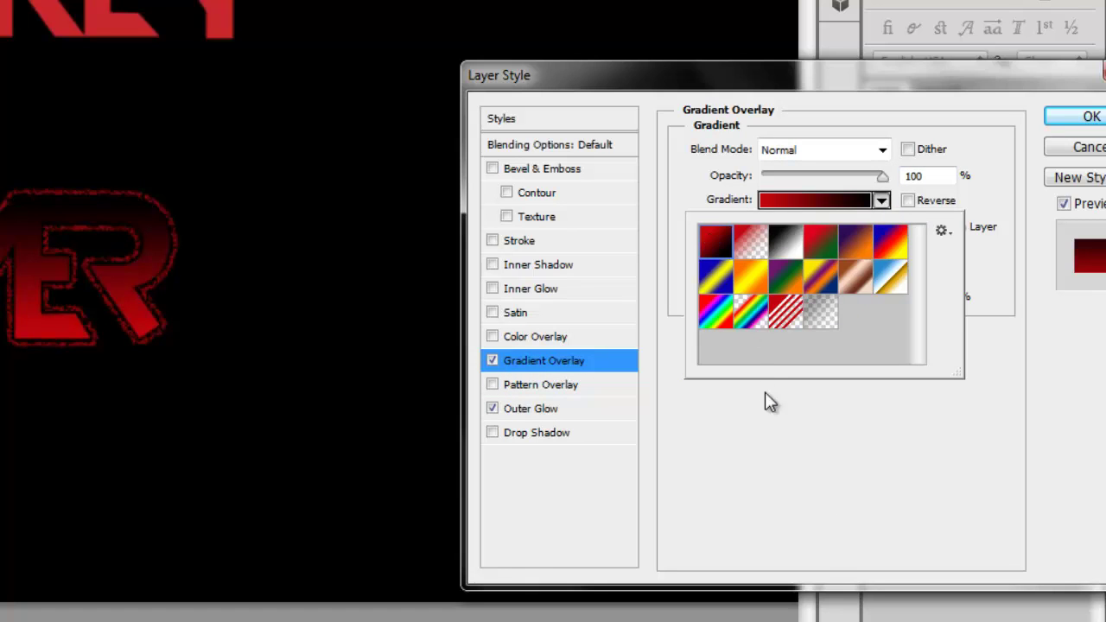
pyautogui.click(881, 199)
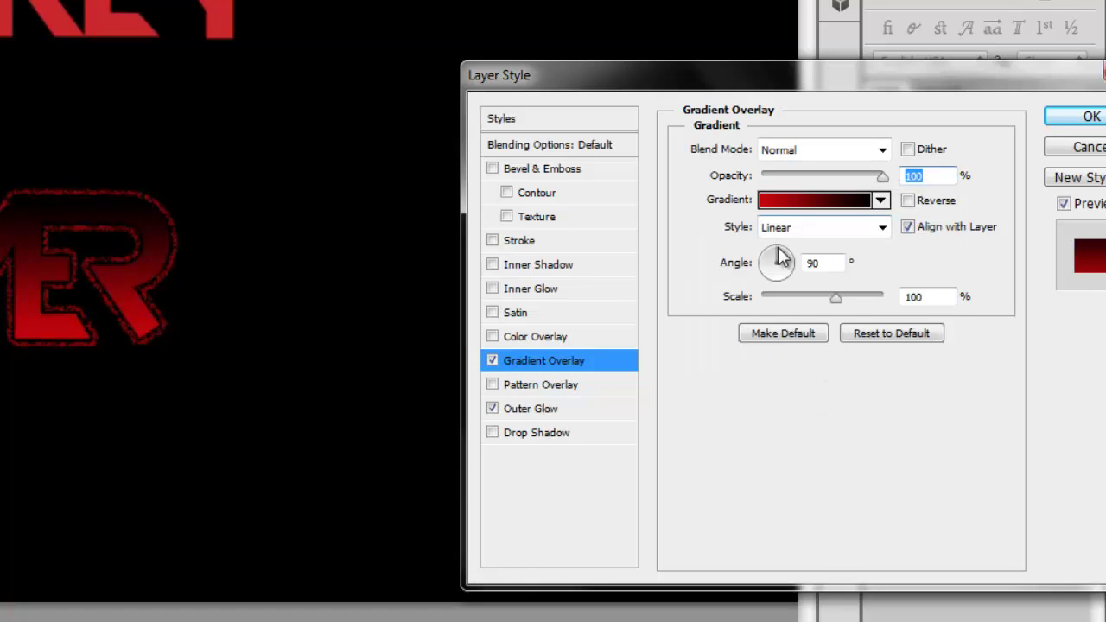
# - Make the gradient radial at a 160° angle and apply the layer style
pyautogui.moveTo(781, 256)
pyautogui.mouseDown()
pyautogui.moveTo(775, 276)
pyautogui.moveTo(765, 256)
pyautogui.moveTo(781, 284)
pyautogui.moveTo(766, 267)
pyautogui.mouseUp()
pyautogui.click(877, 227)
pyautogui.click(834, 262)
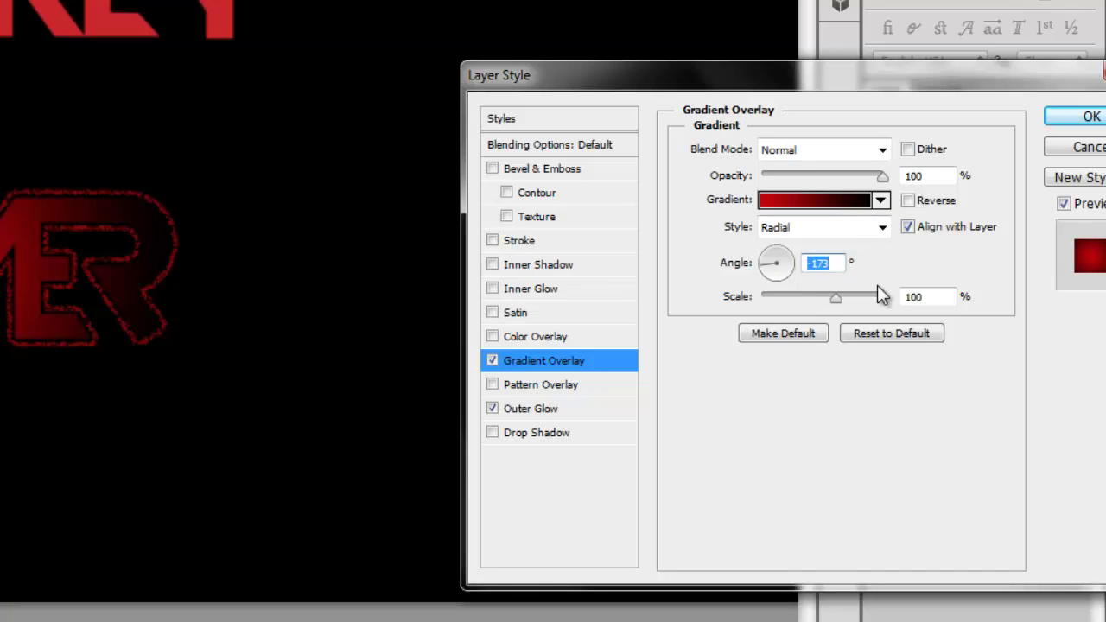
pyautogui.write('150')
pyautogui.press('BackSpace')
pyautogui.press('BackSpace')
pyautogui.press('BackSpace')
pyautogui.write('160')
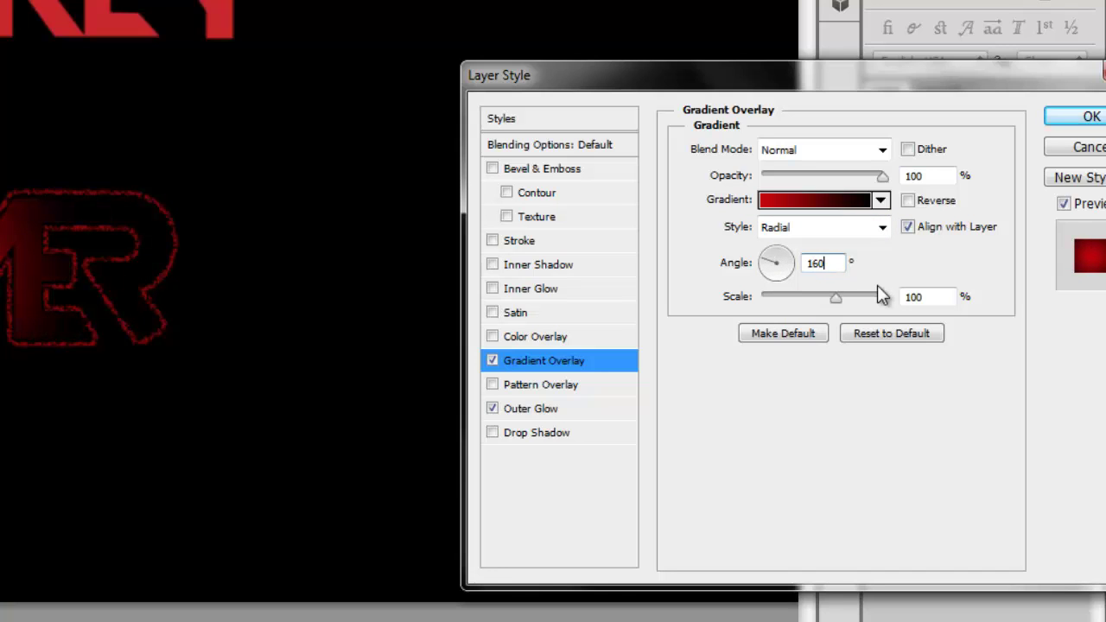
pyautogui.press('Tab')
pyautogui.click(1085, 118)
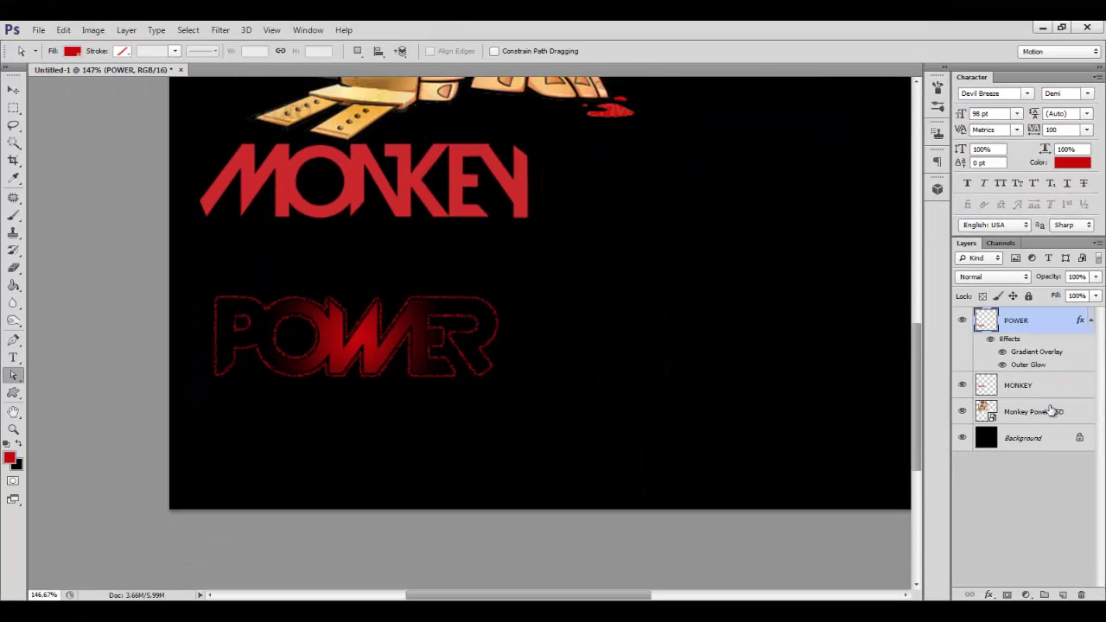
# - Drag the MONKEY text layer to the right so it sits above POWER
pyautogui.click(970, 381)
pyautogui.click(13, 90)
pyautogui.moveTo(424, 217)
pyautogui.mouseDown()
pyautogui.moveTo(621, 298)
pyautogui.moveTo(706, 282)
pyautogui.mouseUp()
# - Refill the MONKEY letters with a darker red using the Paint Bucket
pyautogui.click(10, 457)
pyautogui.click(906, 100)
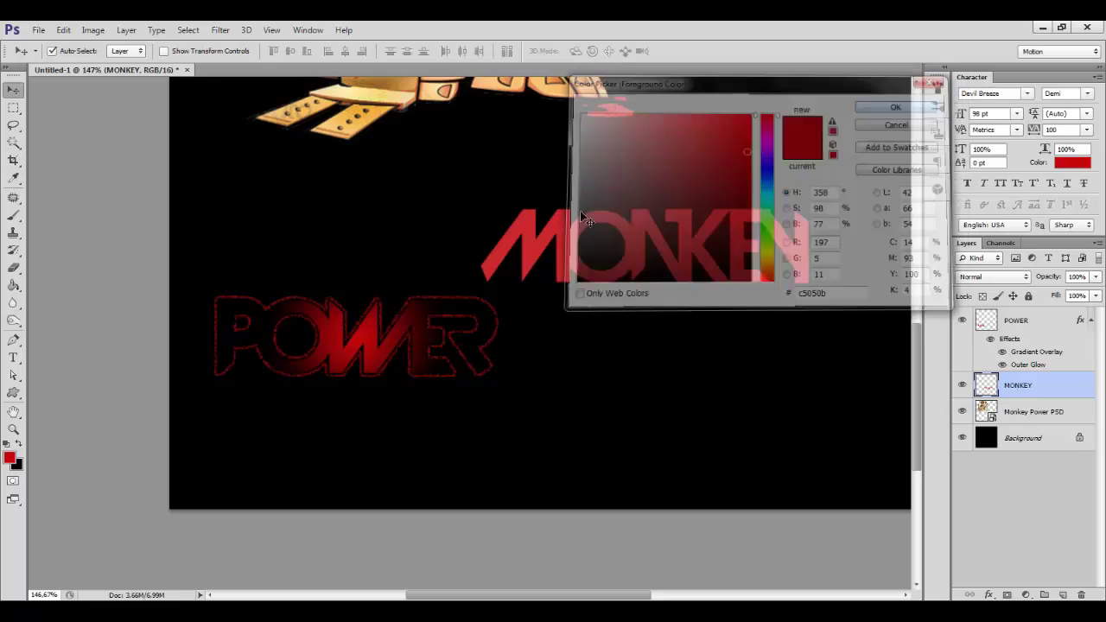
pyautogui.click(13, 285)
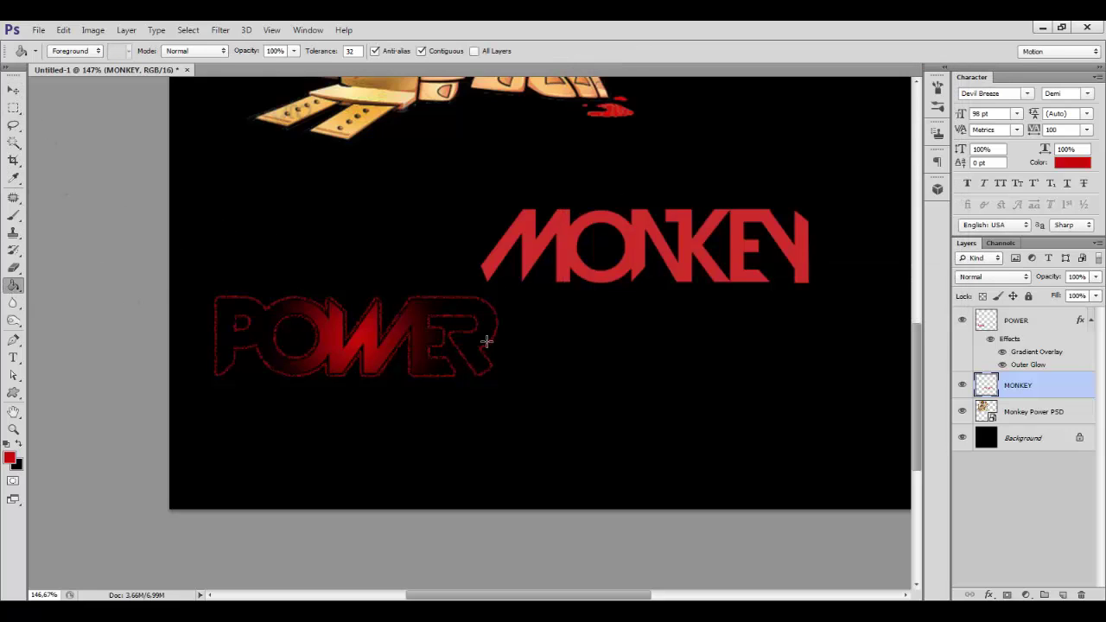
pyautogui.click(530, 246)
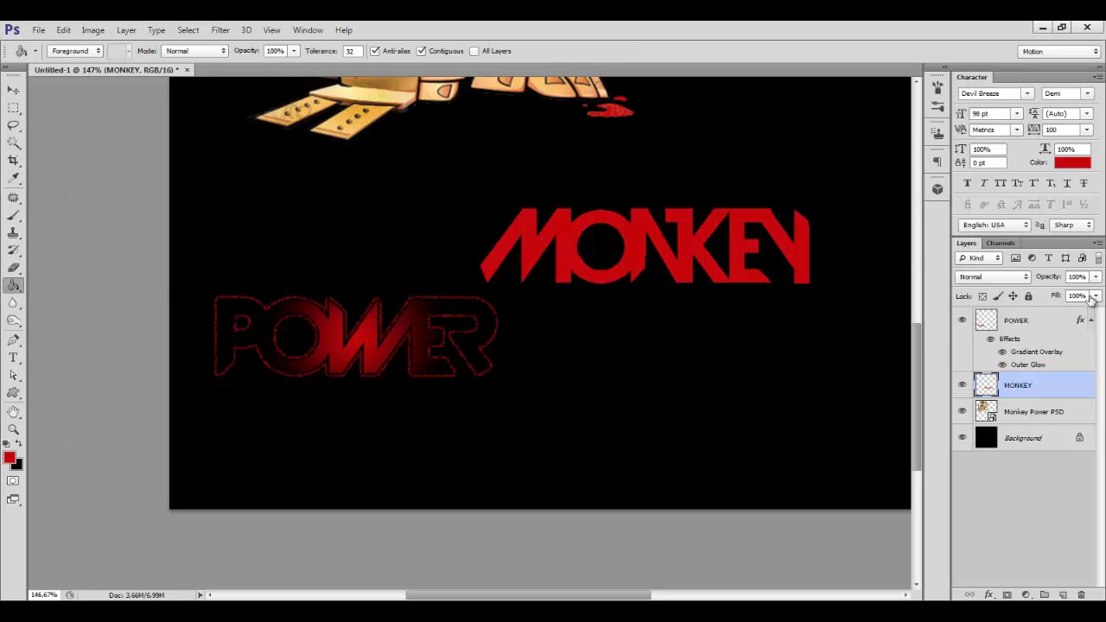
# - Open Blending Options for the MONKEY layer and move the dialog aside
pyautogui.rightClick(1028, 389)
pyautogui.click(984, 93)
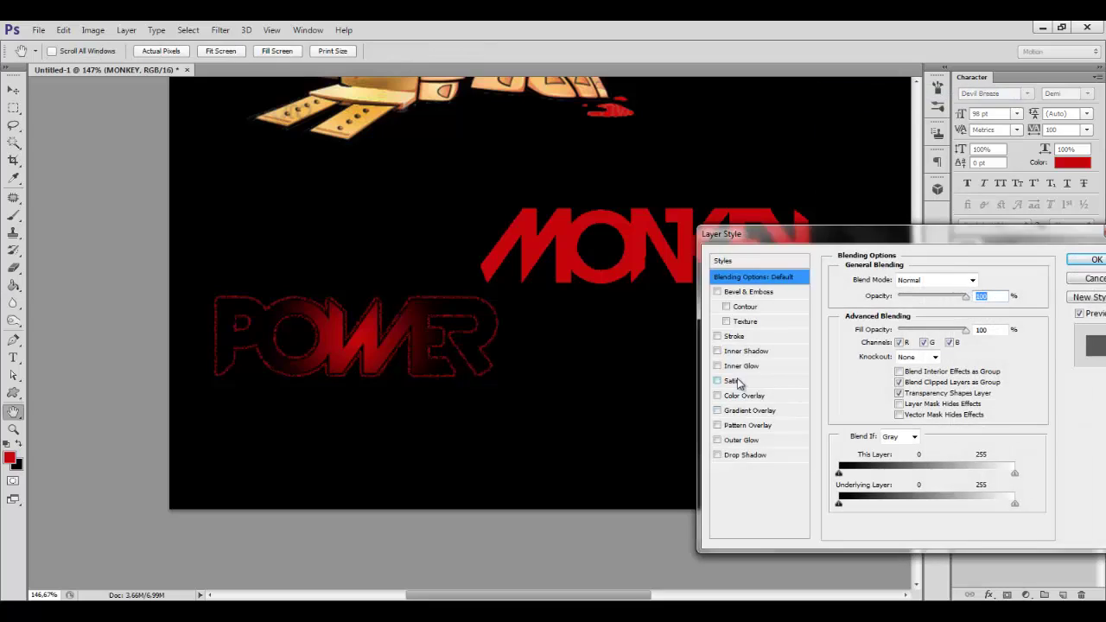
pyautogui.moveTo(833, 242)
pyautogui.mouseDown()
pyautogui.moveTo(603, 311)
pyautogui.moveTo(979, 211)
pyautogui.moveTo(136, 156)
pyautogui.mouseUp()
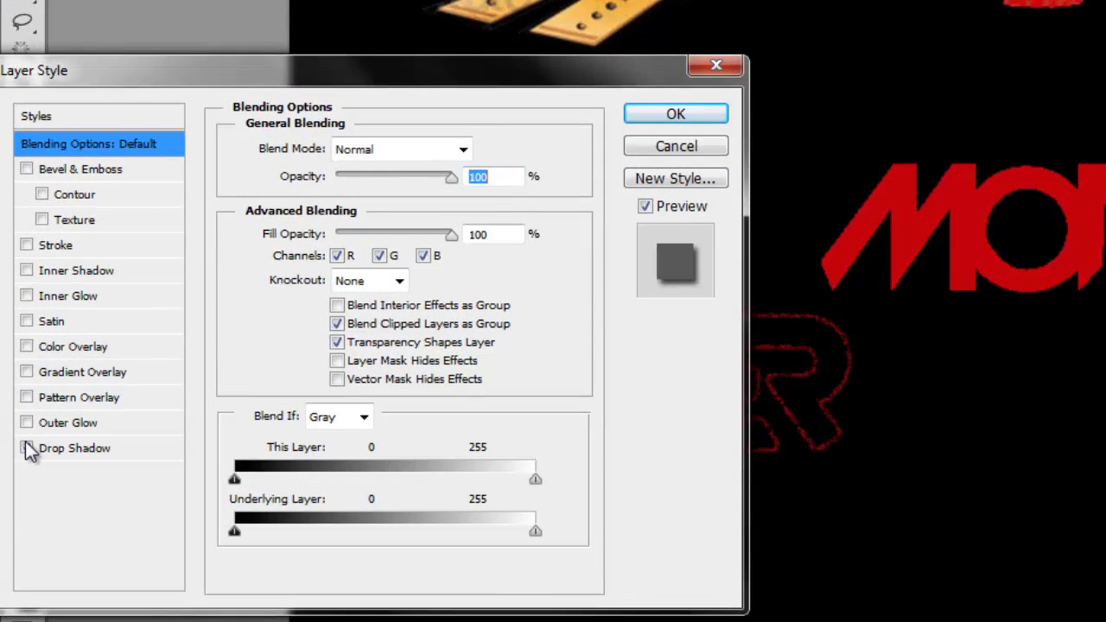
# - Enable an Outer Glow on MONKEY with full noise and a deep dark-red colour
pyautogui.click(26, 423)
pyautogui.click(52, 423)
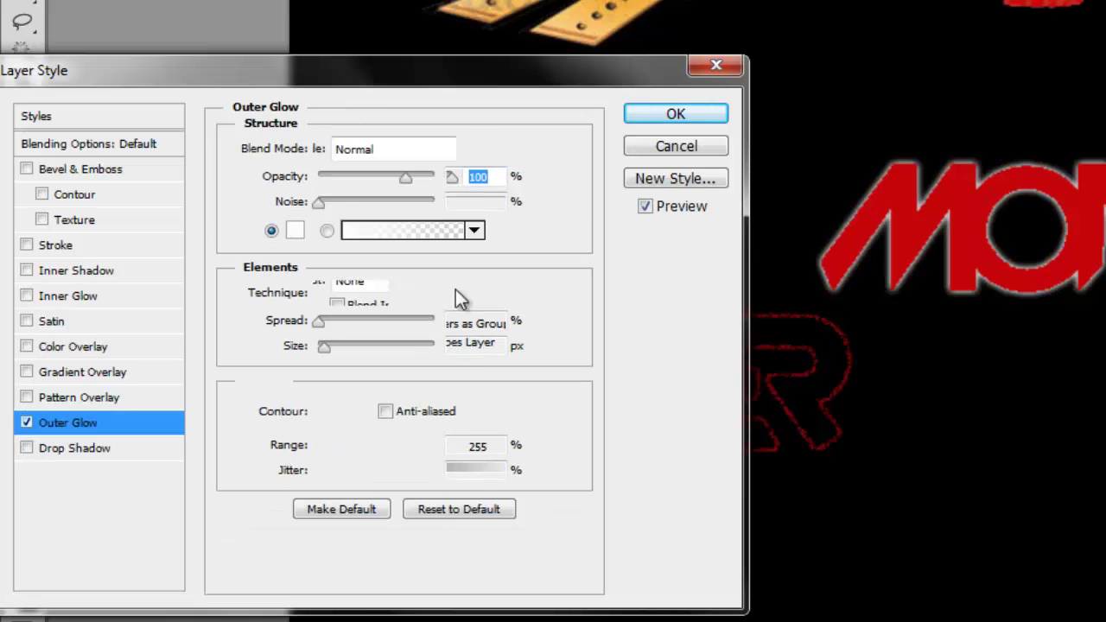
pyautogui.moveTo(318, 202); pyautogui.dragTo(433, 202)
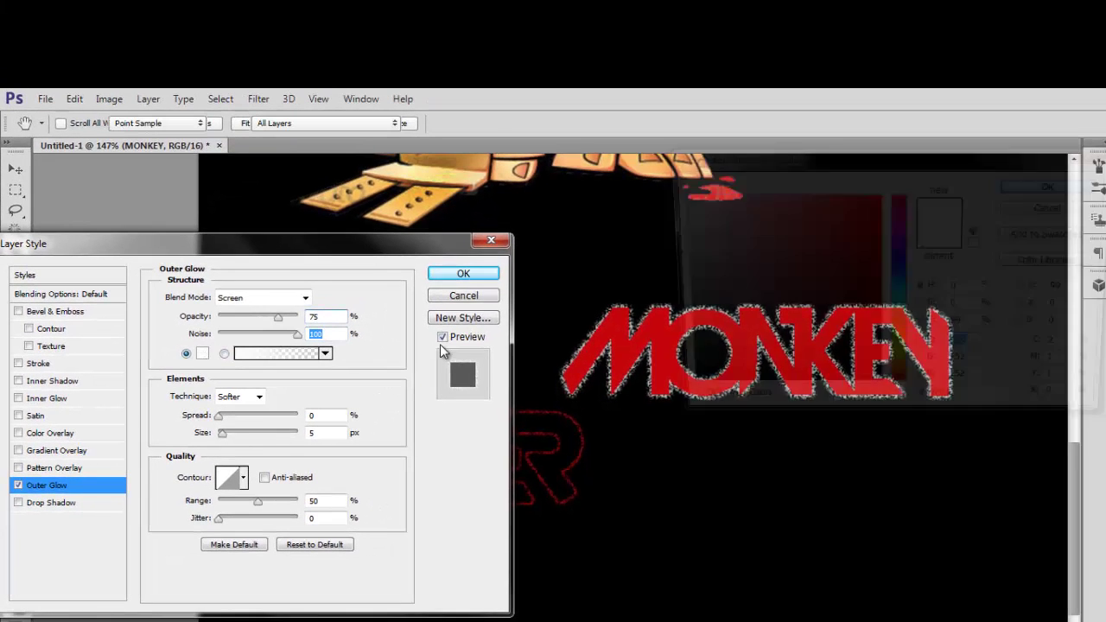
pyautogui.click(202, 352)
pyautogui.moveTo(864, 247); pyautogui.dragTo(869, 244)
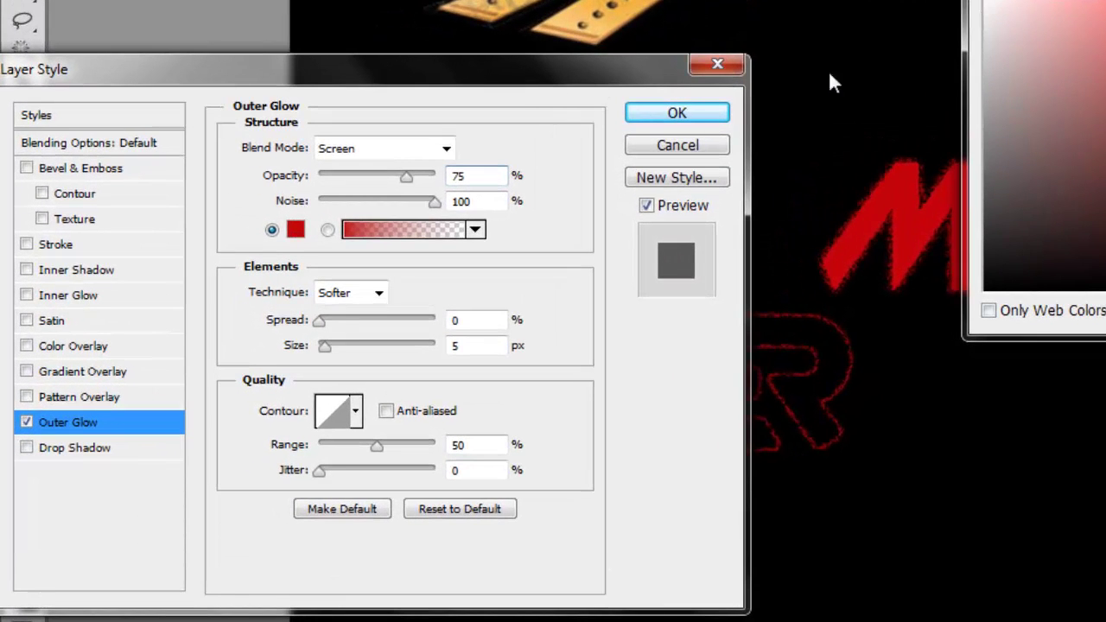
pyautogui.press('Return')
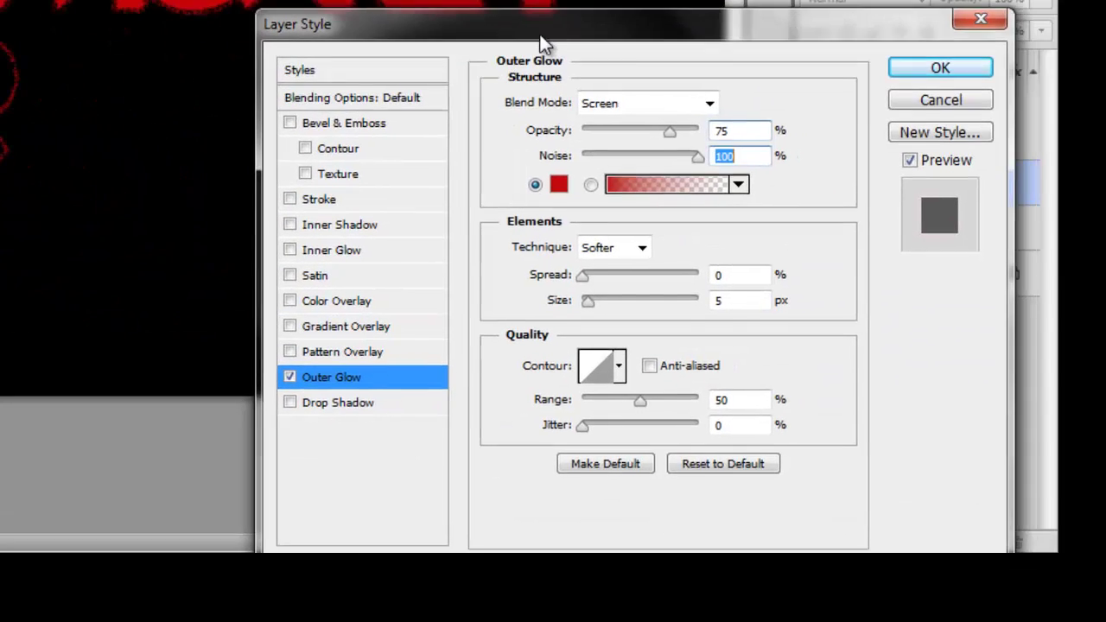
pyautogui.click(558, 185)
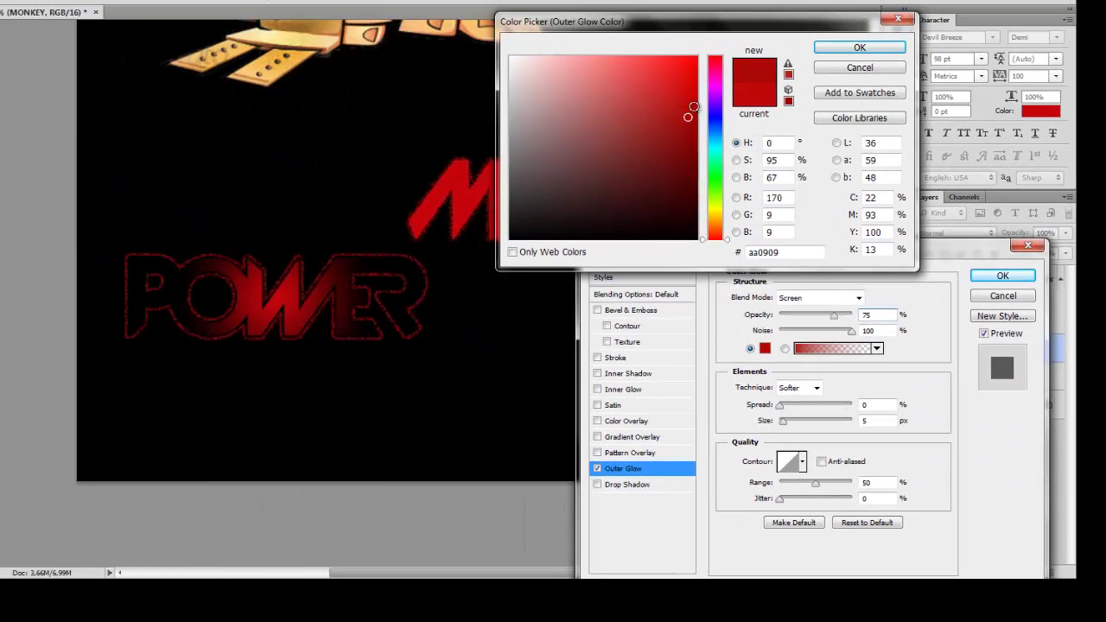
pyautogui.moveTo(687, 92)
pyautogui.mouseDown()
pyautogui.moveTo(684, 129)
pyautogui.moveTo(684, 115)
pyautogui.mouseUp()
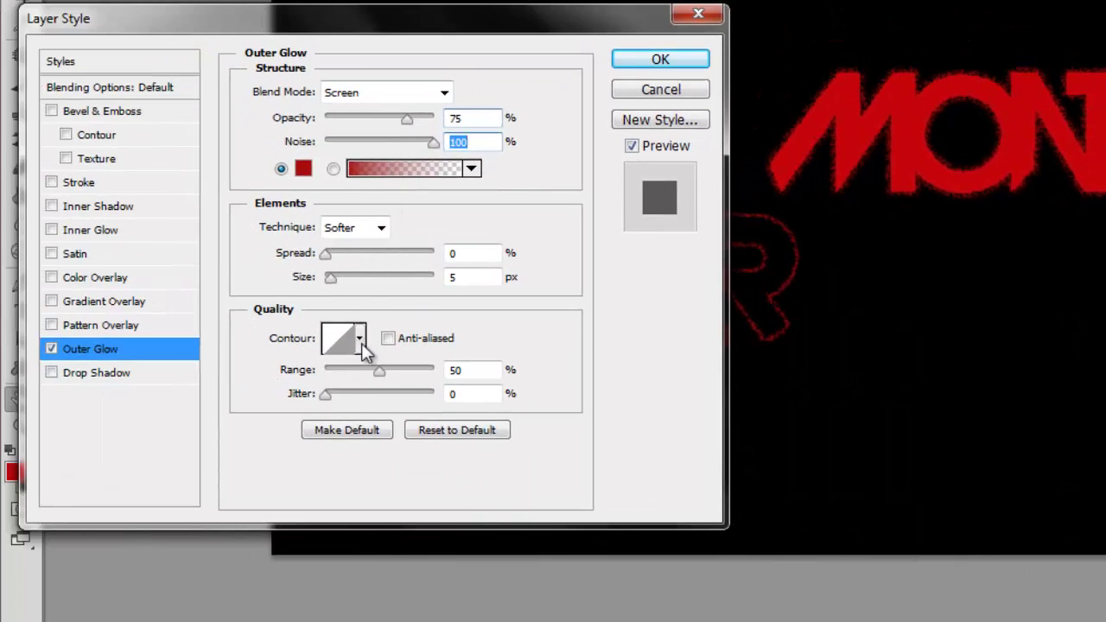
# - Give the glow a peaked cone contour, 52% spread and 100% range, and enable Gradient Overlay
pyautogui.click(361, 338)
pyautogui.click(271, 394)
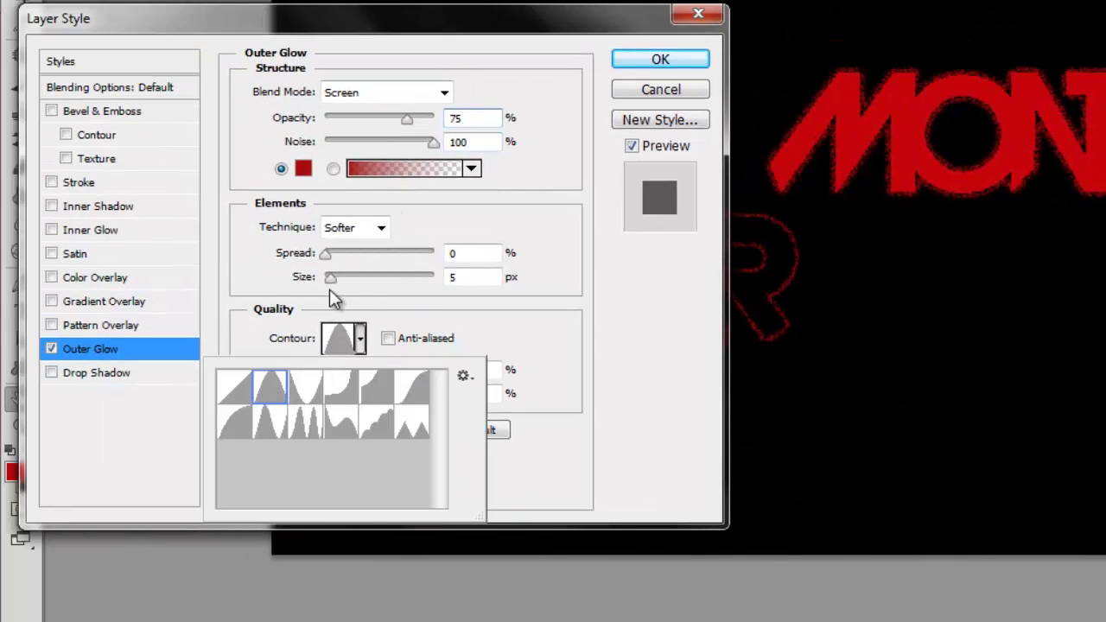
pyautogui.click(325, 254)
pyautogui.moveTo(325, 254); pyautogui.dragTo(362, 257)
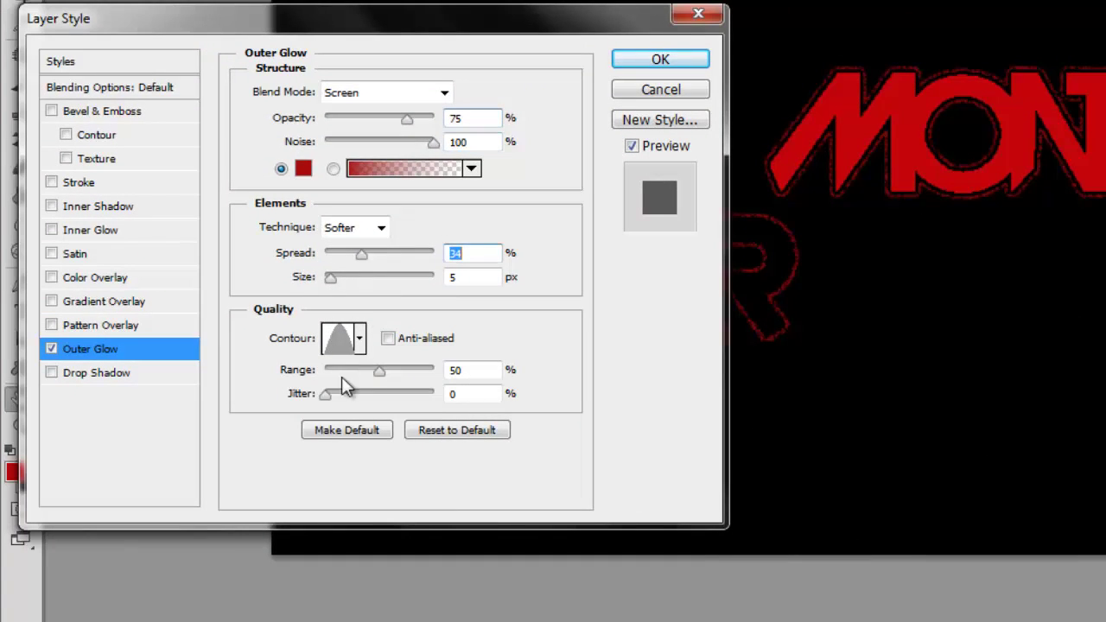
pyautogui.moveTo(380, 372); pyautogui.dragTo(536, 385)
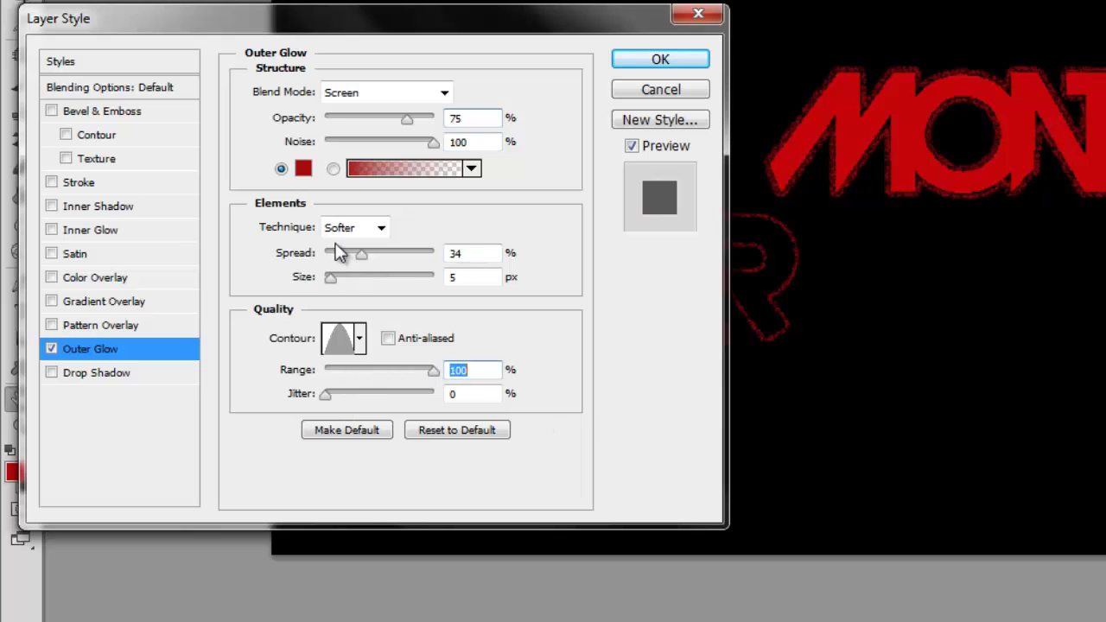
pyautogui.moveTo(362, 254); pyautogui.dragTo(392, 259)
pyautogui.click(332, 169)
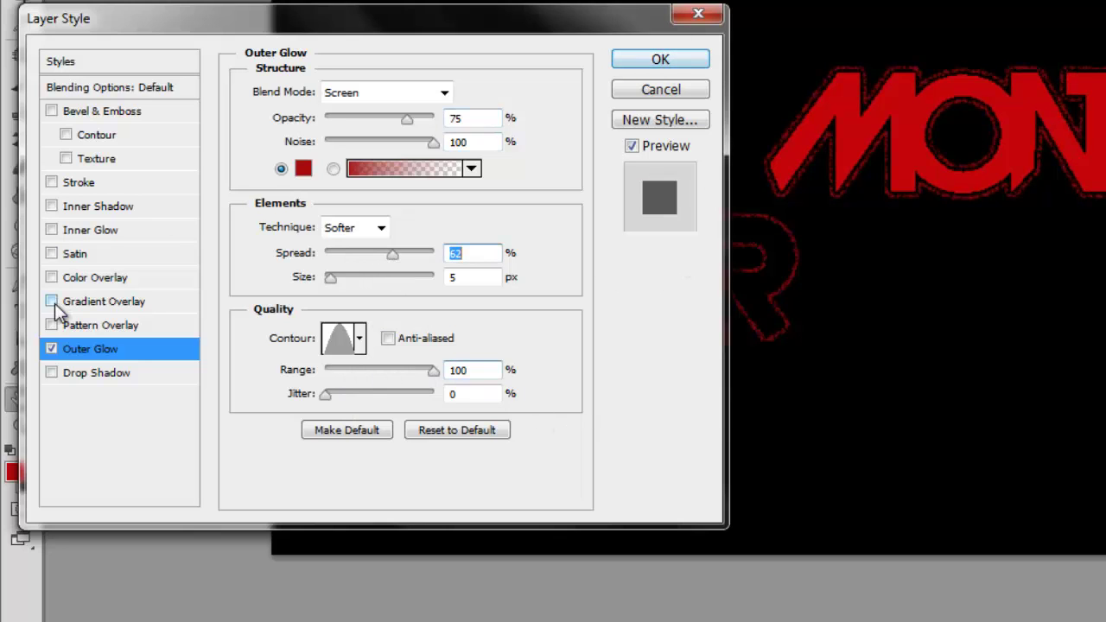
pyautogui.click(51, 302)
# - Set MONKEY's Gradient Overlay to the red-to-black preset, radial, angle 160°, and apply the style
pyautogui.click(85, 302)
pyautogui.click(446, 143)
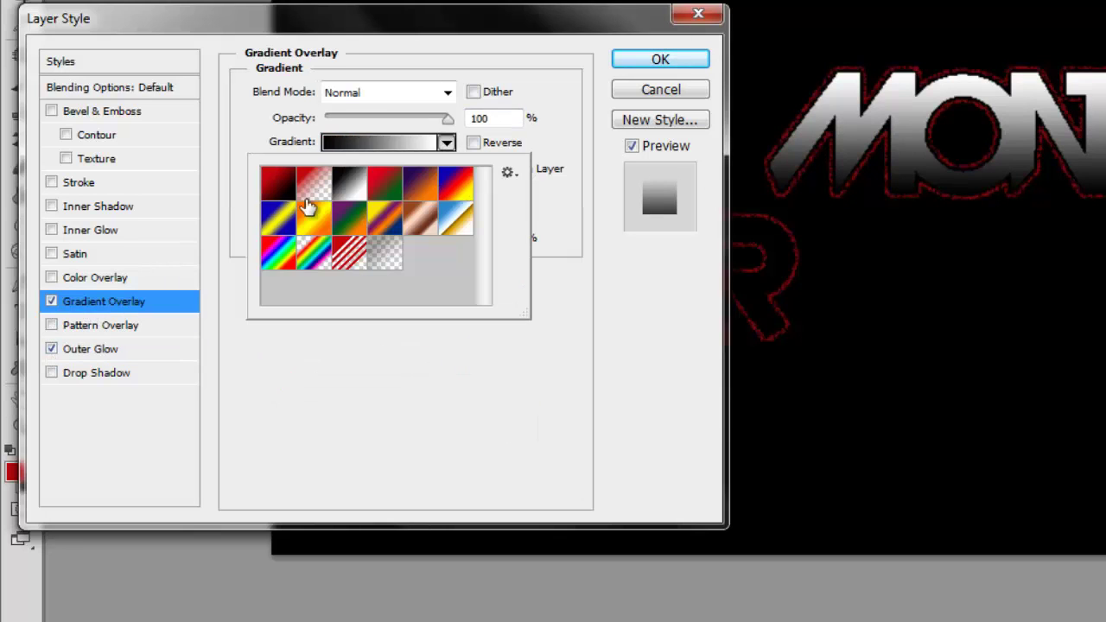
pyautogui.click(279, 183)
pyautogui.click(446, 143)
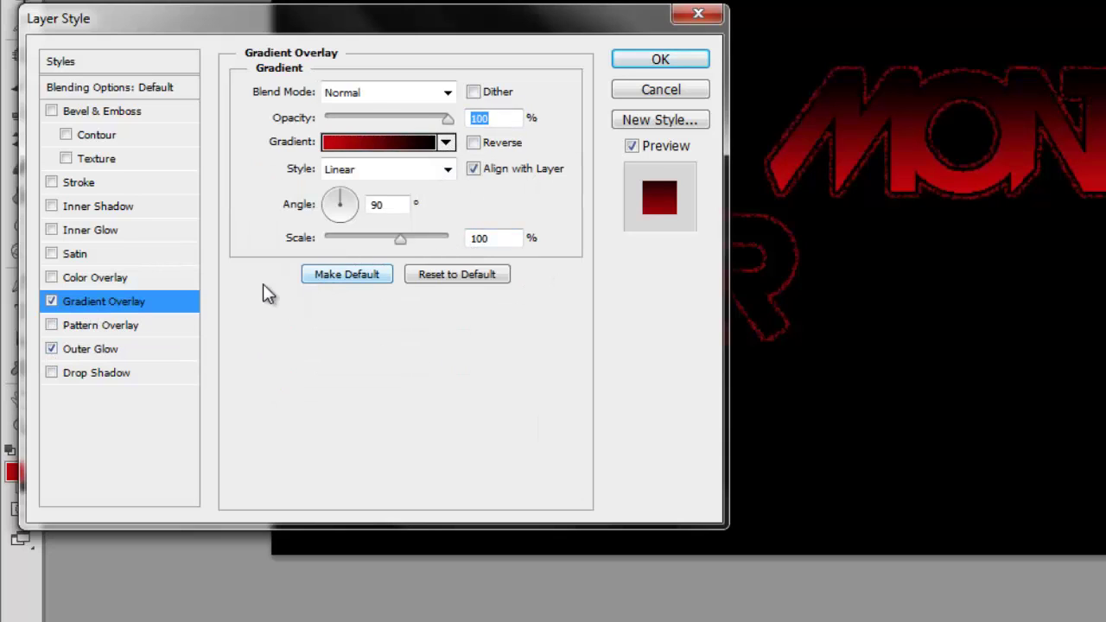
pyautogui.doubleClick(387, 205)
pyautogui.write('0')
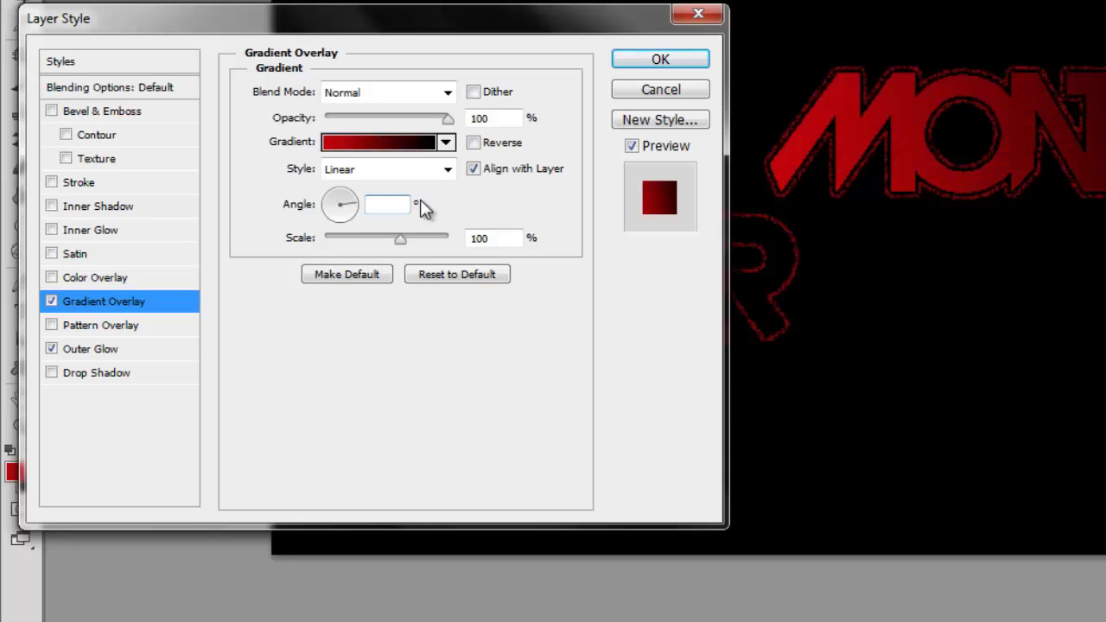
pyautogui.write('0')
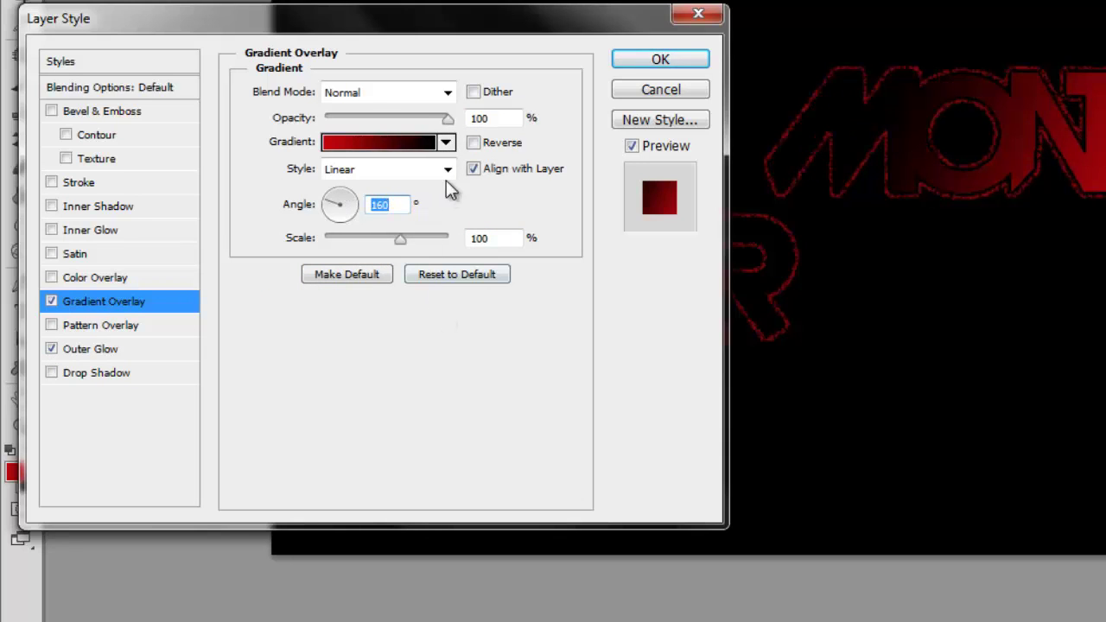
pyautogui.click(448, 169)
pyautogui.click(406, 209)
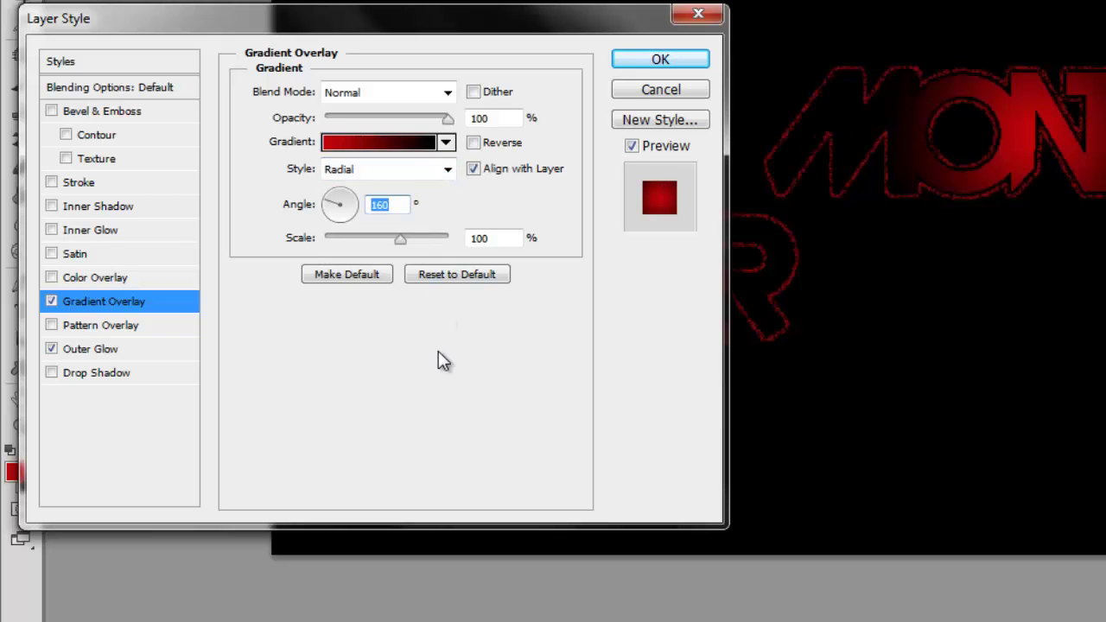
pyautogui.click(632, 62)
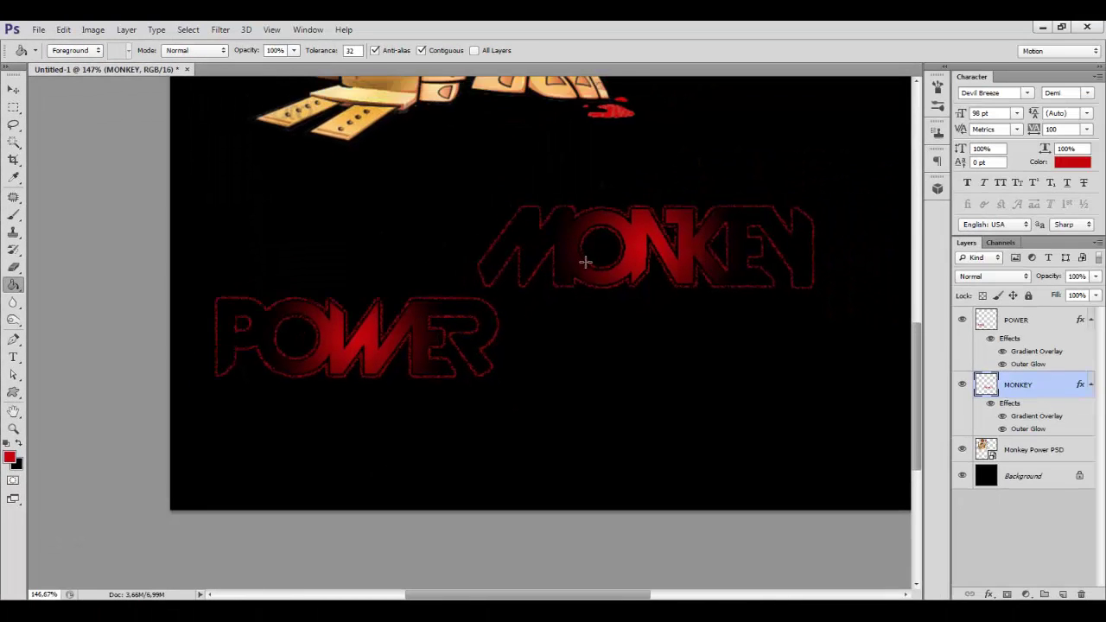
# - Place MONKEY under the monkey illustration with POWER just beneath it, offset right
pyautogui.scroll(3, 777, 325)
pyautogui.scroll(3, 777, 325)
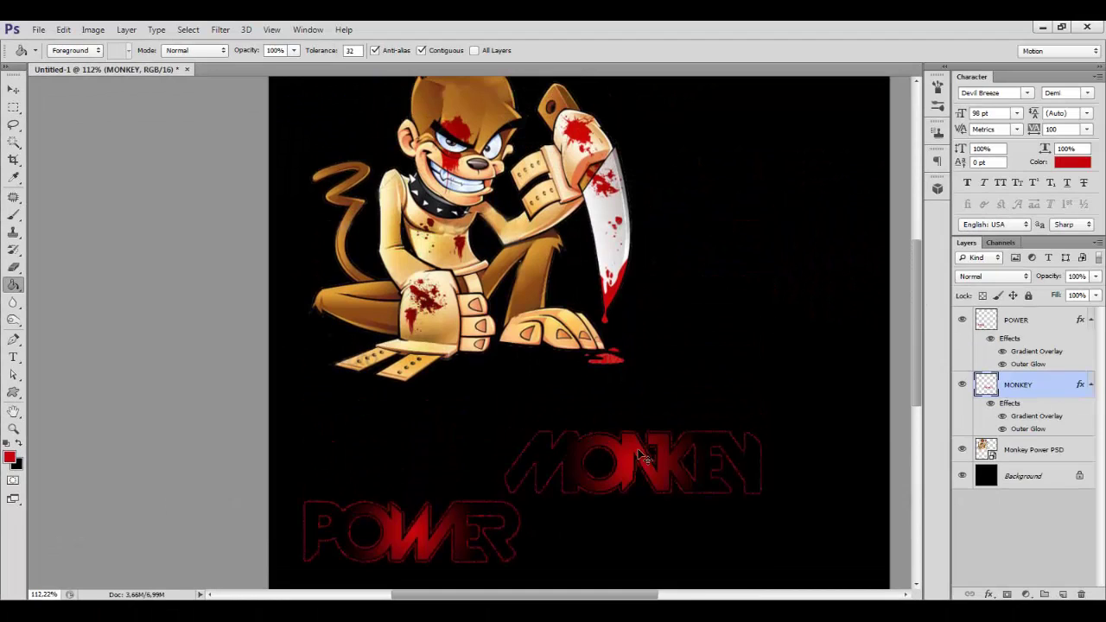
pyautogui.moveTo(639, 455); pyautogui.dragTo(573, 386)
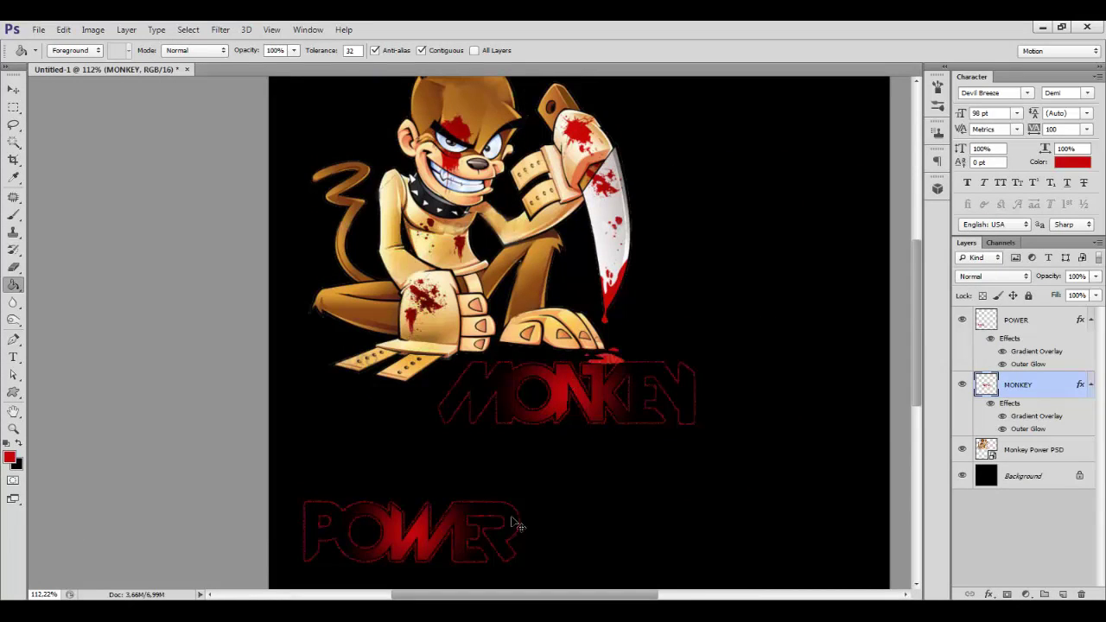
pyautogui.moveTo(517, 525); pyautogui.dragTo(755, 449)
pyautogui.moveTo(639, 419); pyautogui.dragTo(662, 412)
pyautogui.moveTo(666, 459)
pyautogui.mouseDown()
pyautogui.moveTo(666, 449)
pyautogui.moveTo(689, 448)
pyautogui.mouseUp()
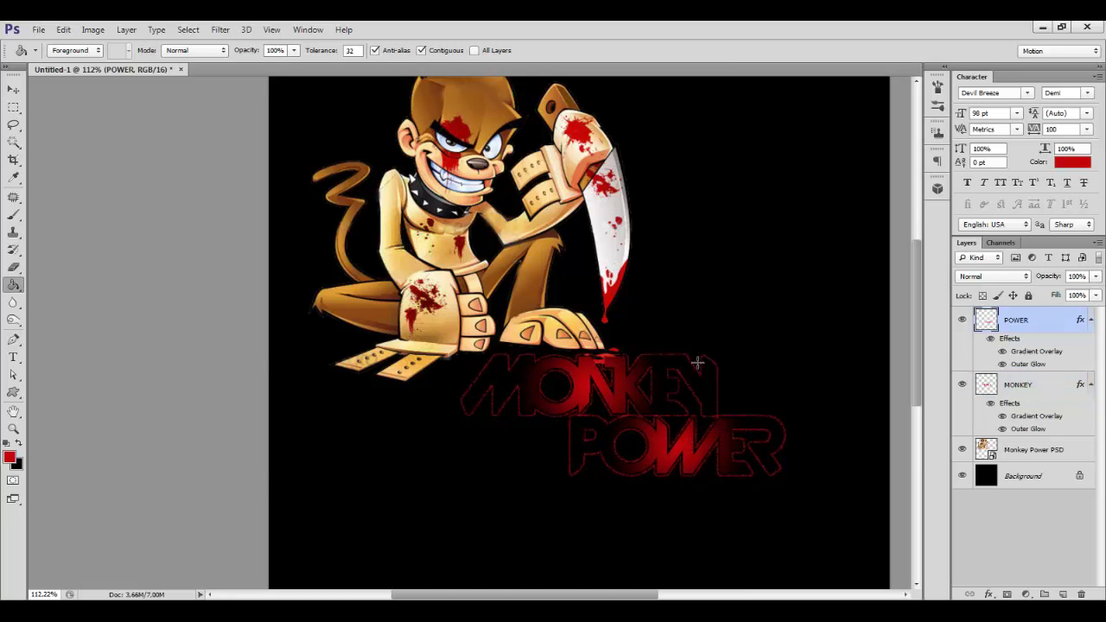
# - Reposition POWER's radial gradient overlay on the text and change its angle to 170°
pyautogui.rightClick(1010, 325)
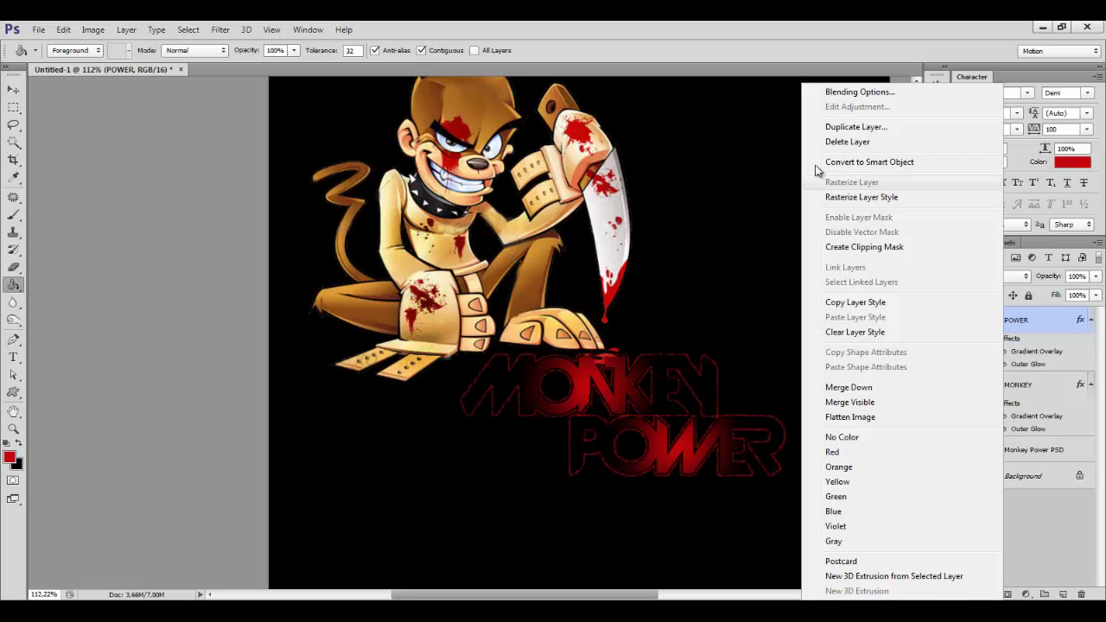
pyautogui.click(865, 92)
pyautogui.moveTo(256, 173); pyautogui.dragTo(1034, 173)
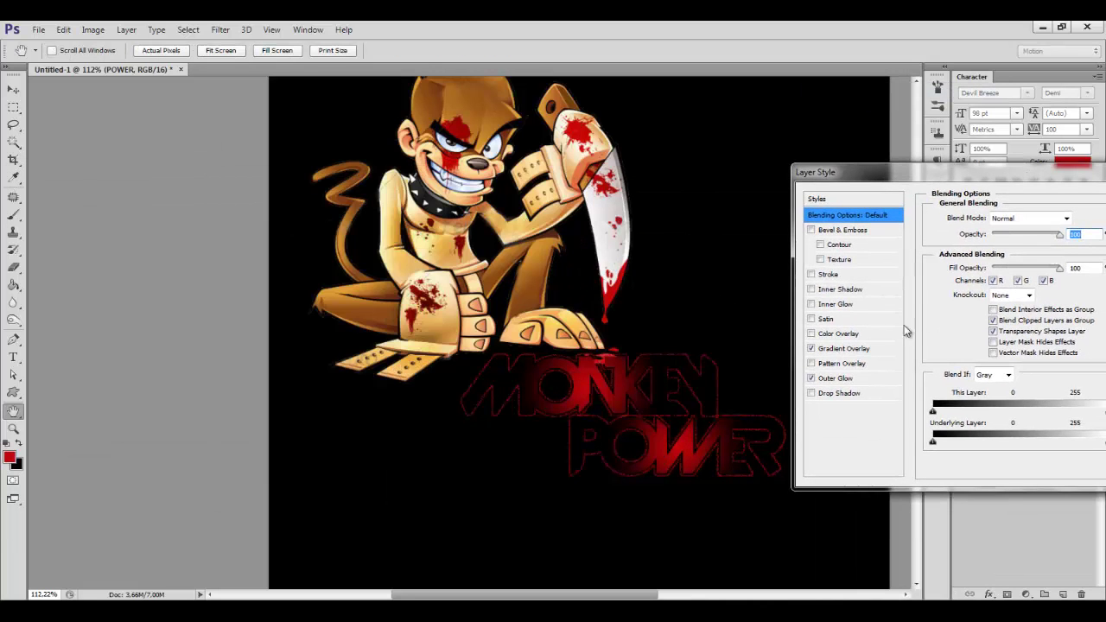
pyautogui.click(840, 349)
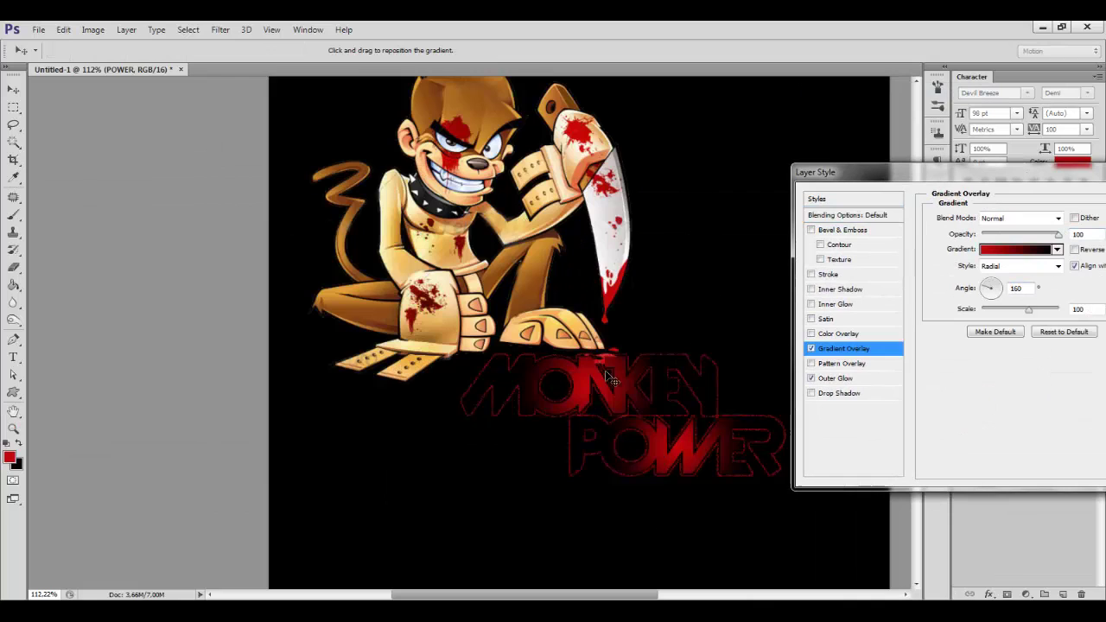
pyautogui.moveTo(612, 379)
pyautogui.mouseDown()
pyautogui.moveTo(638, 403)
pyautogui.moveTo(628, 404)
pyautogui.mouseUp()
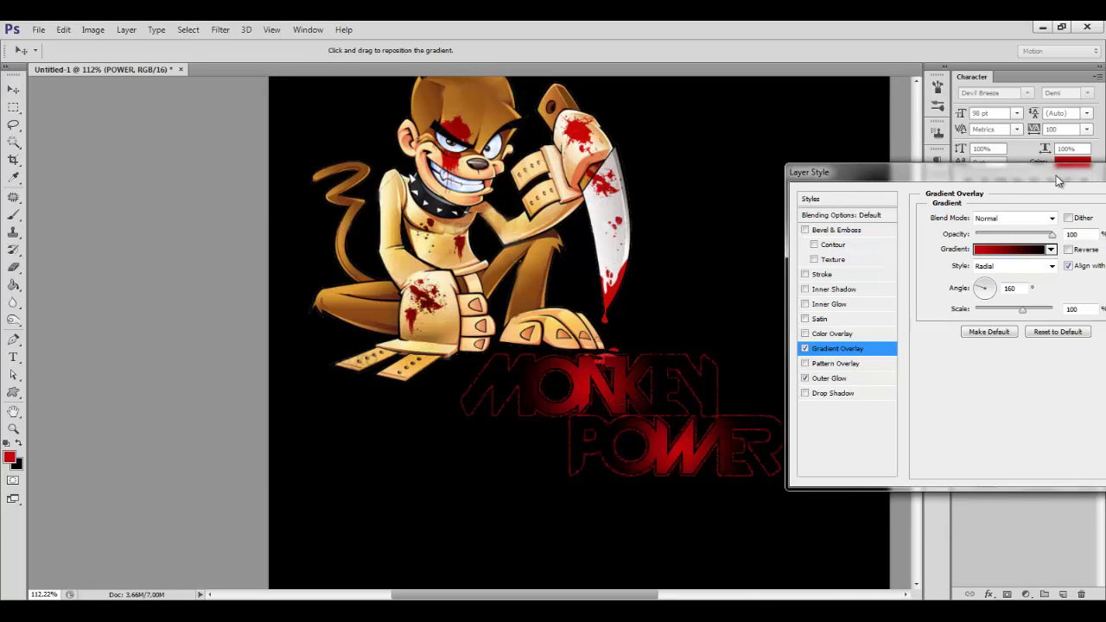
pyautogui.moveTo(630, 486); pyautogui.dragTo(653, 465)
pyautogui.moveTo(996, 291)
pyautogui.mouseDown()
pyautogui.moveTo(1000, 298)
pyautogui.moveTo(995, 290)
pyautogui.mouseUp()
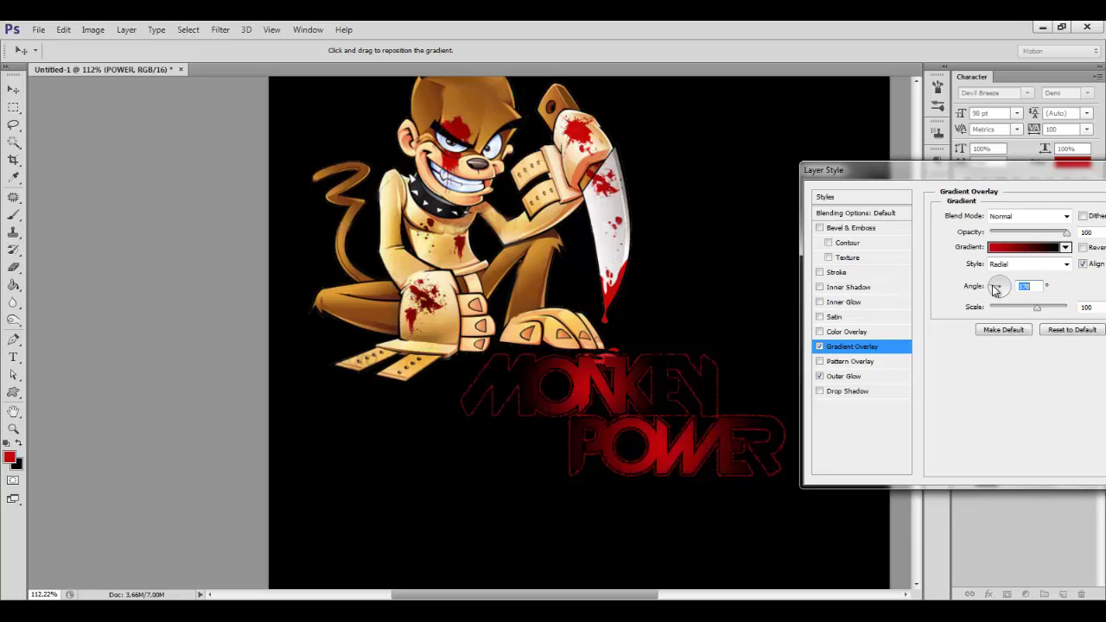
pyautogui.moveTo(1039, 177); pyautogui.dragTo(907, 176)
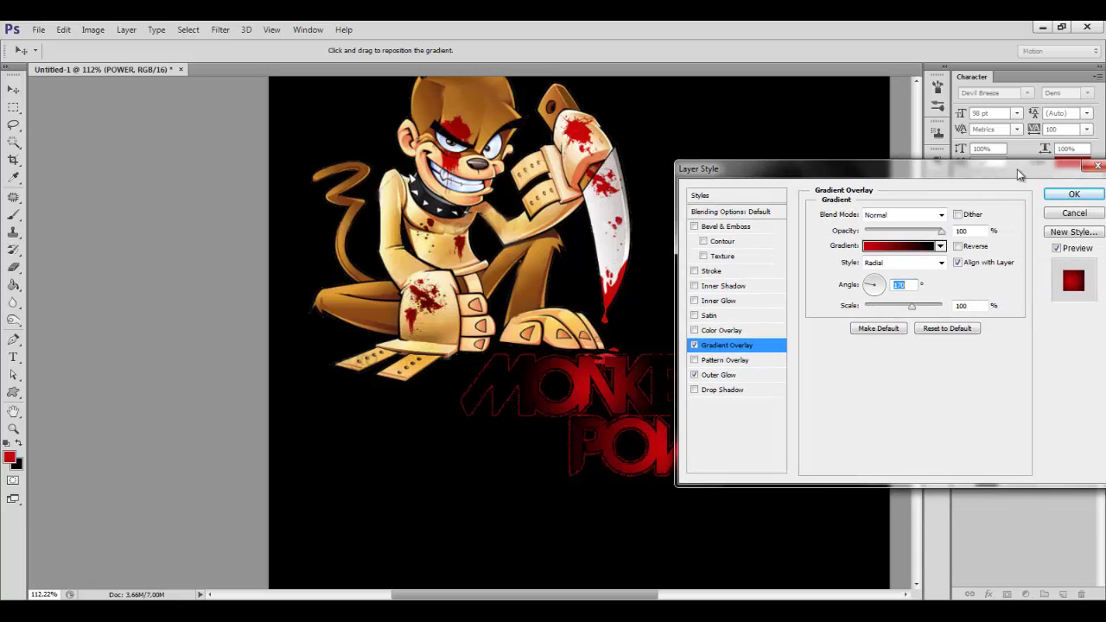
pyautogui.click(1070, 192)
# - Raise MONKEY's gradient overlay angle to 170° and apply the style
pyautogui.rightClick(1022, 391)
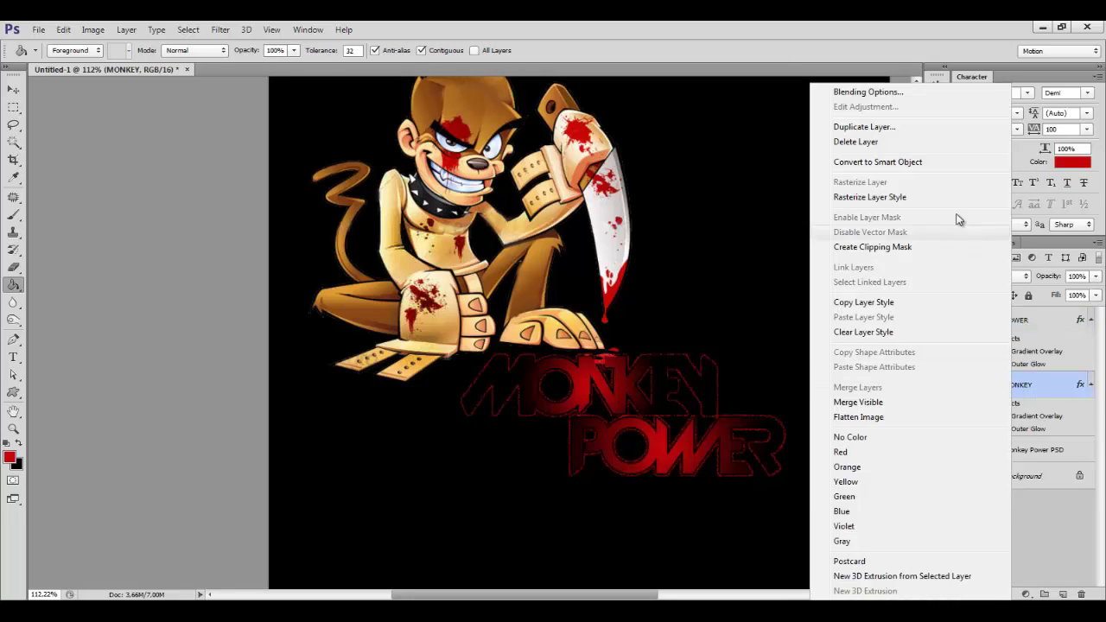
pyautogui.click(864, 90)
pyautogui.moveTo(885, 169); pyautogui.dragTo(949, 155)
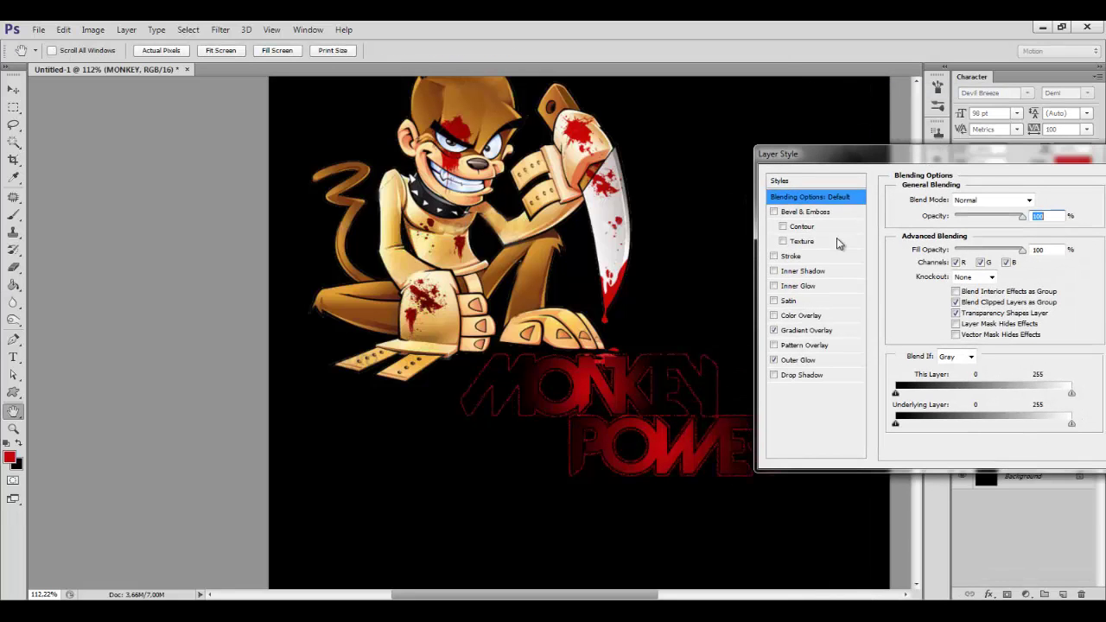
pyautogui.click(806, 336)
pyautogui.hotkey('shift', 'Up')
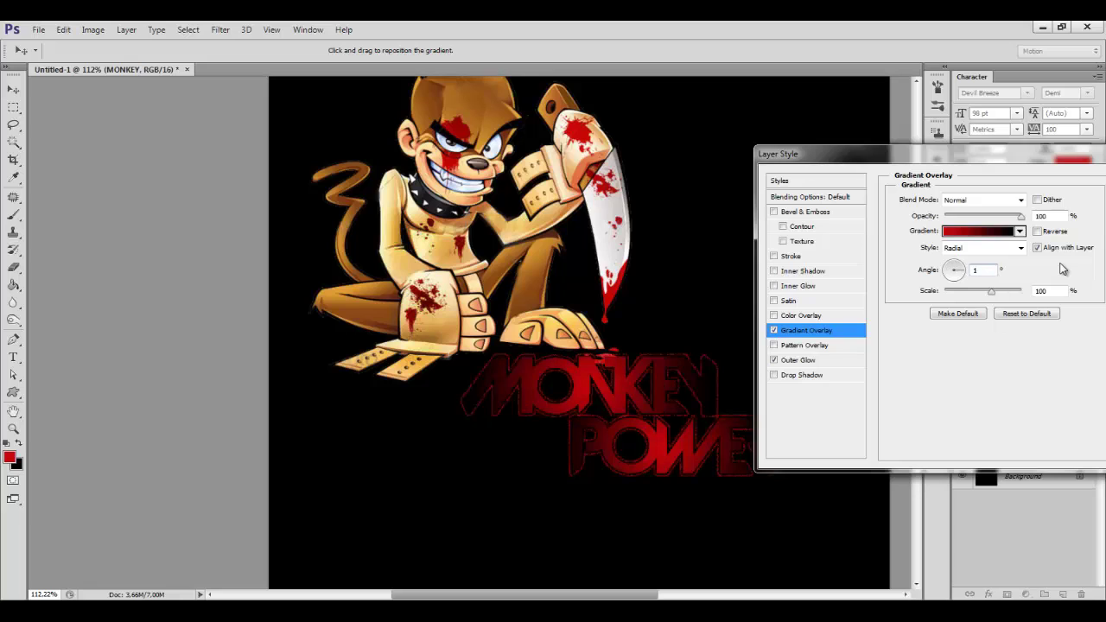
pyautogui.moveTo(1021, 157); pyautogui.dragTo(1017, 158)
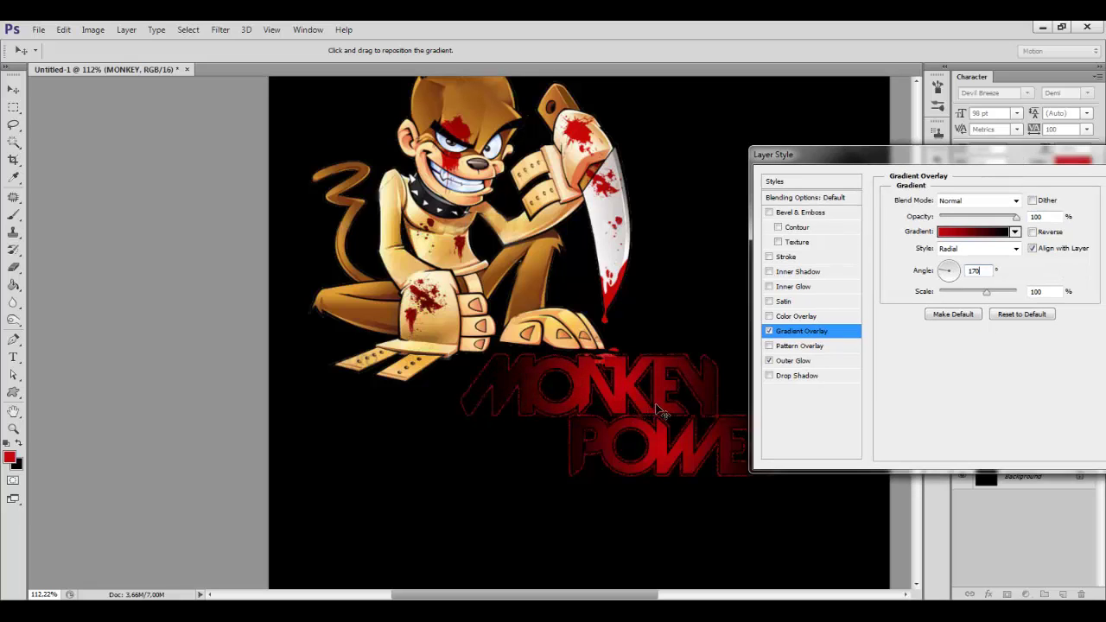
pyautogui.moveTo(1024, 155); pyautogui.dragTo(936, 156)
pyautogui.click(1062, 178)
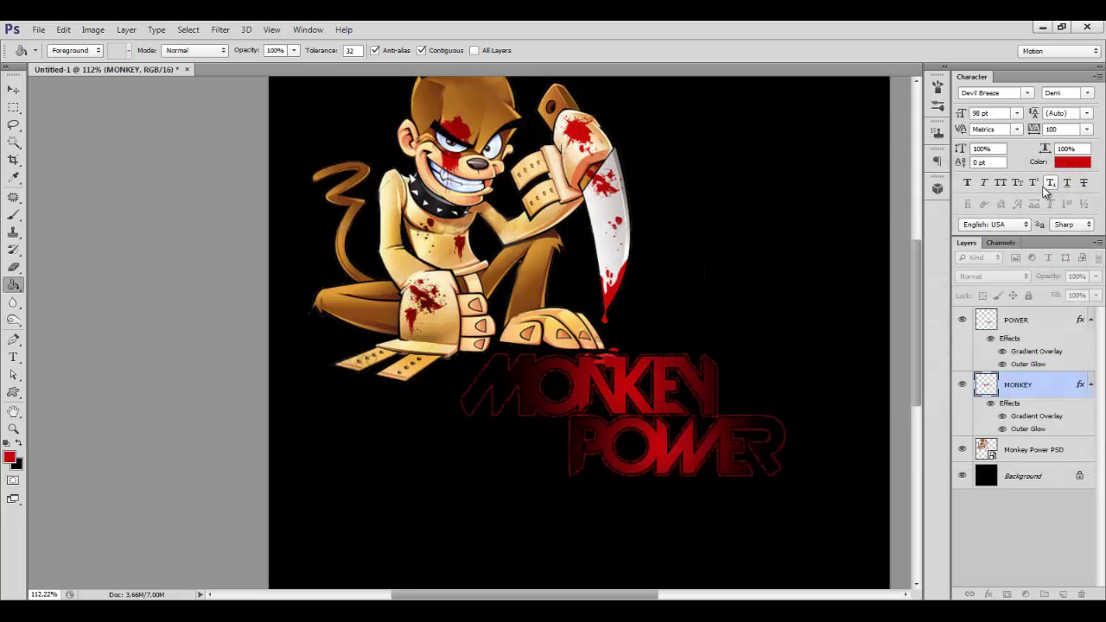
# - Select the text and monkey illustration layers and shift them together slightly down-right
pyautogui.scroll(-2, 799, 303)
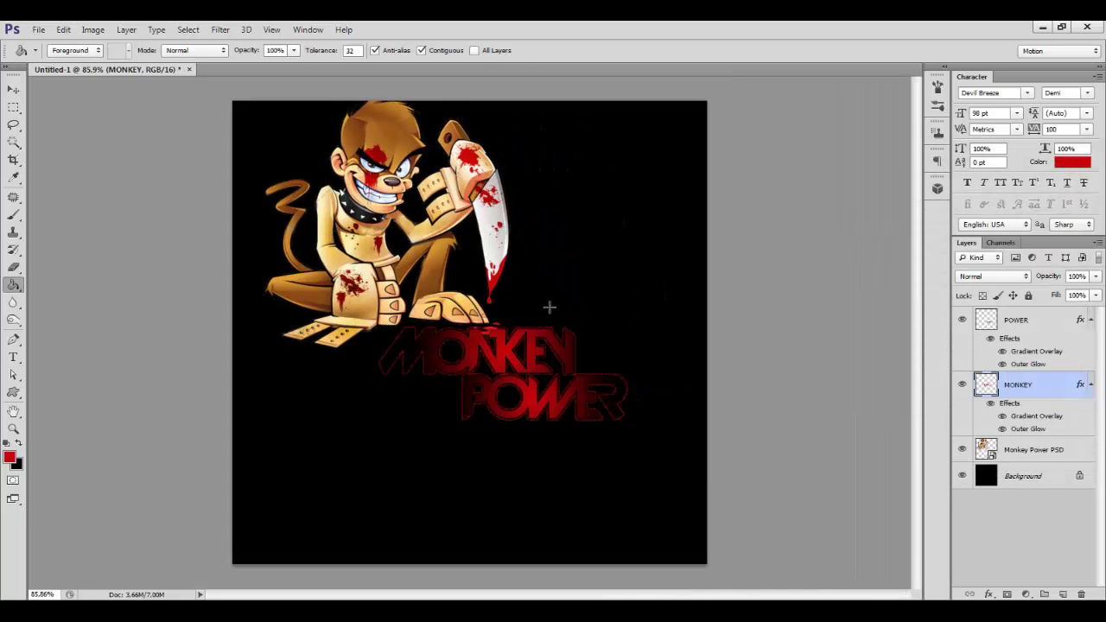
pyautogui.press('v')
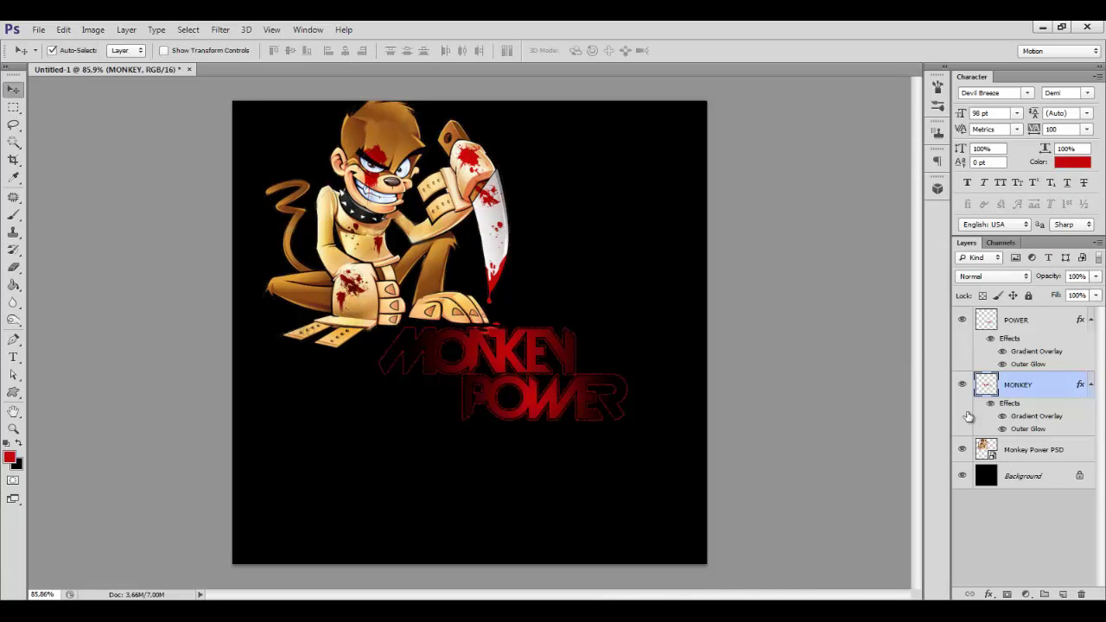
pyautogui.keyDown('ctrl'); pyautogui.click(1017, 321); pyautogui.keyUp('ctrl')
pyautogui.keyDown('ctrl'); pyautogui.click(1028, 450); pyautogui.keyUp('ctrl')
pyautogui.moveTo(571, 365); pyautogui.dragTo(584, 399)
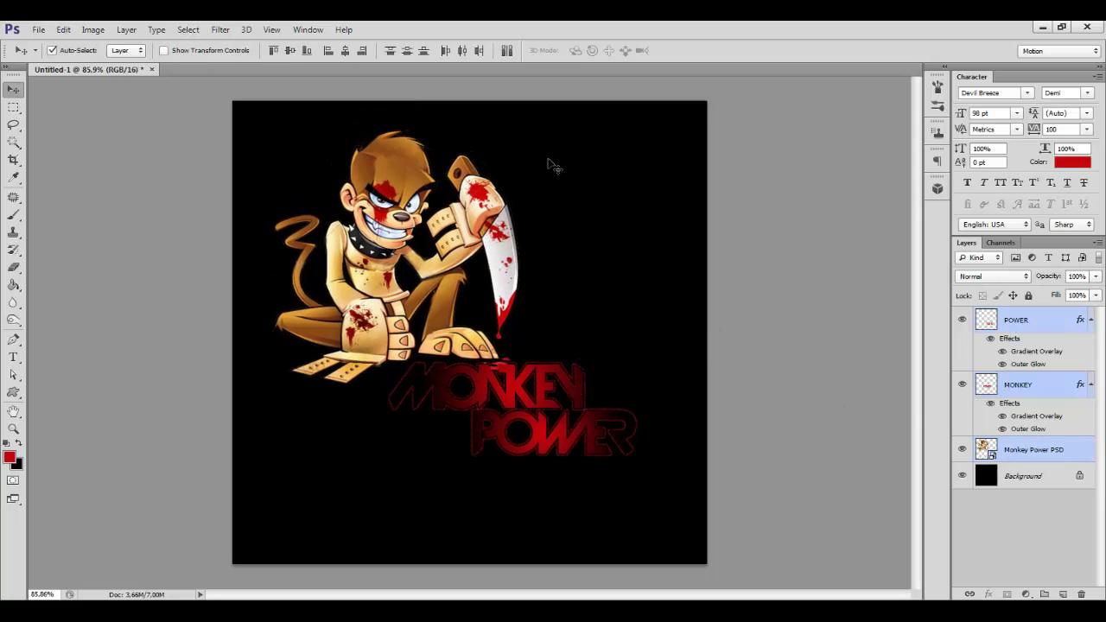
pyautogui.scroll(2, 528, 254)
pyautogui.scroll(-3, 544, 256)
pyautogui.scroll(1, 545, 256)
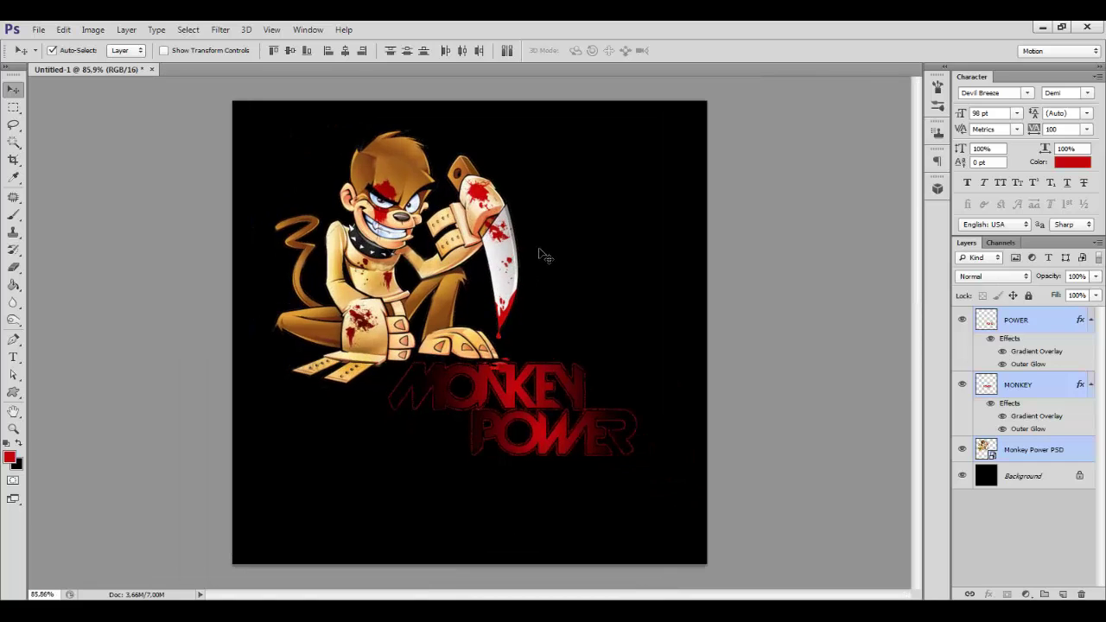